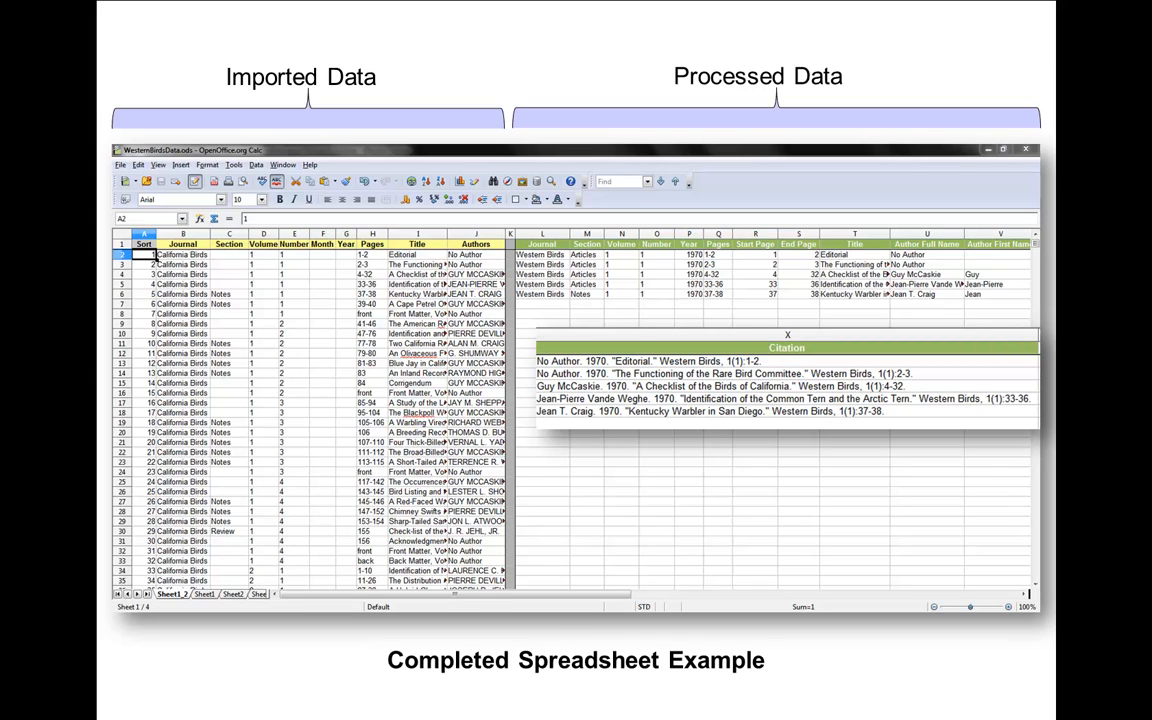
Step: Leave the slide show, minimise the presentation, and create a new blank spreadsheet in OpenOffice
key("Escape")
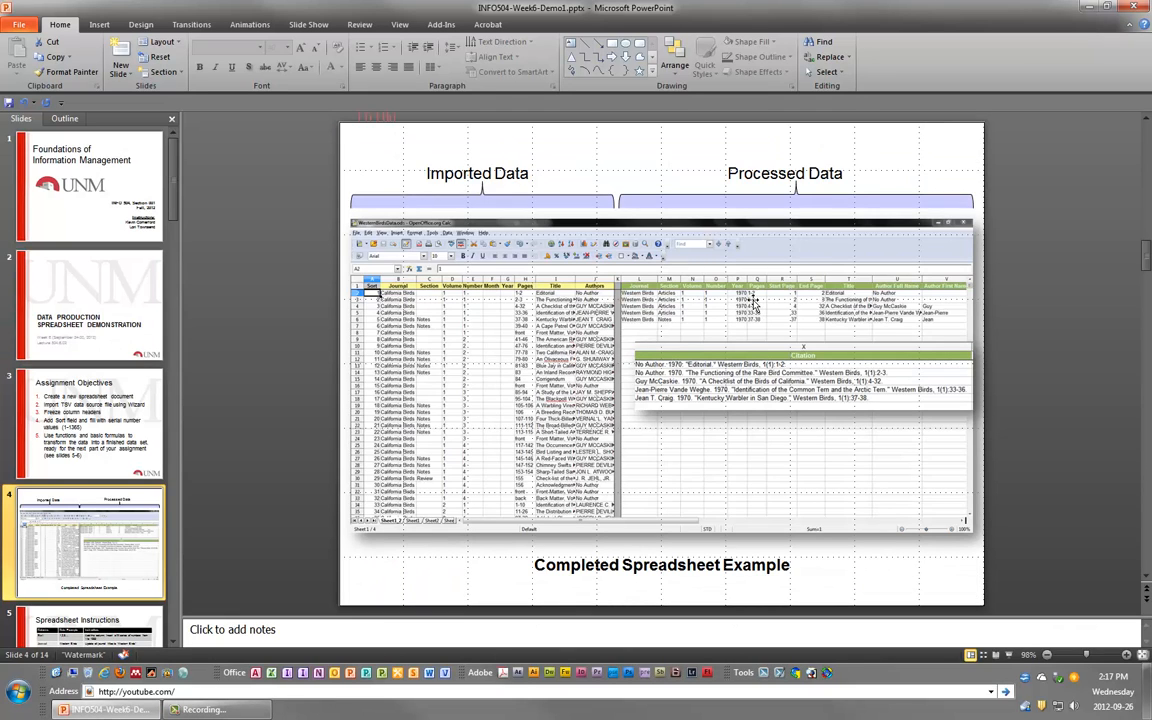
left_click(1090, 7)
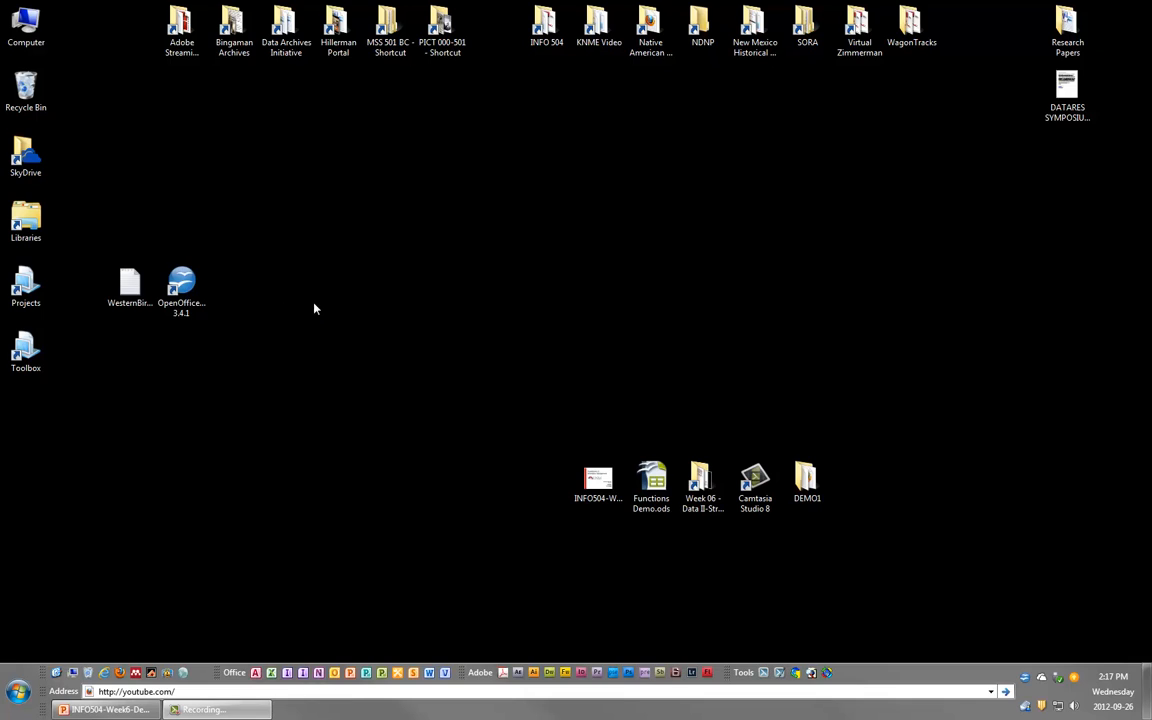
left_click(185, 287)
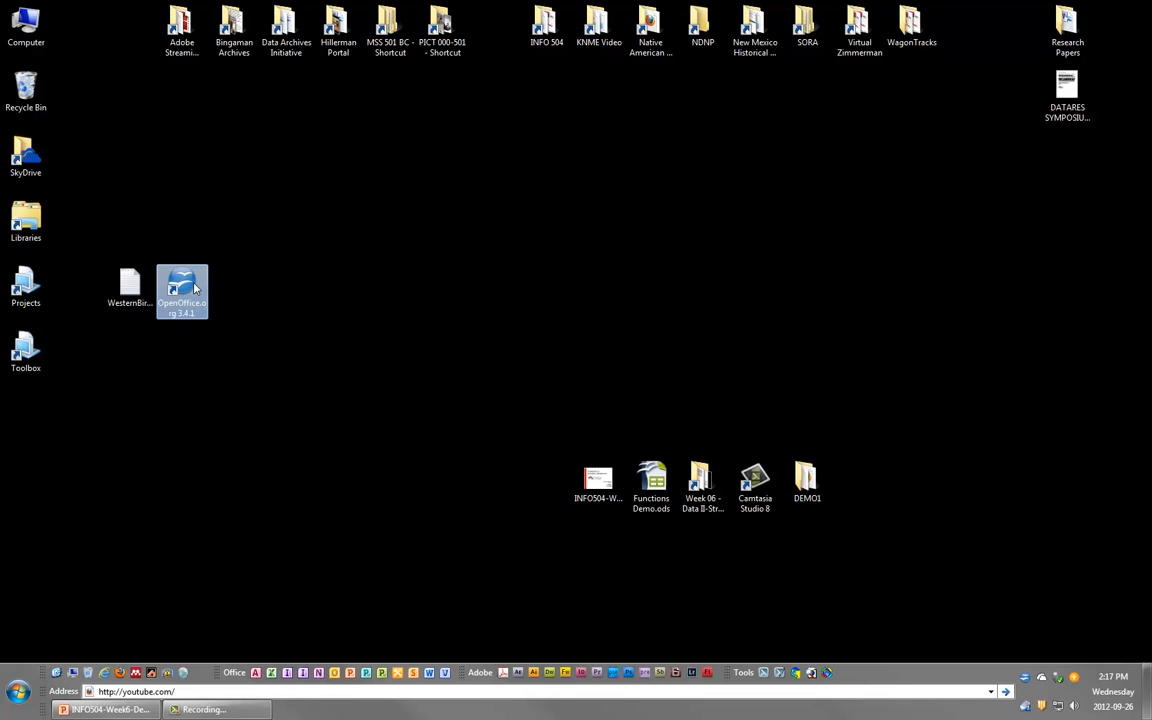
double_click(193, 289)
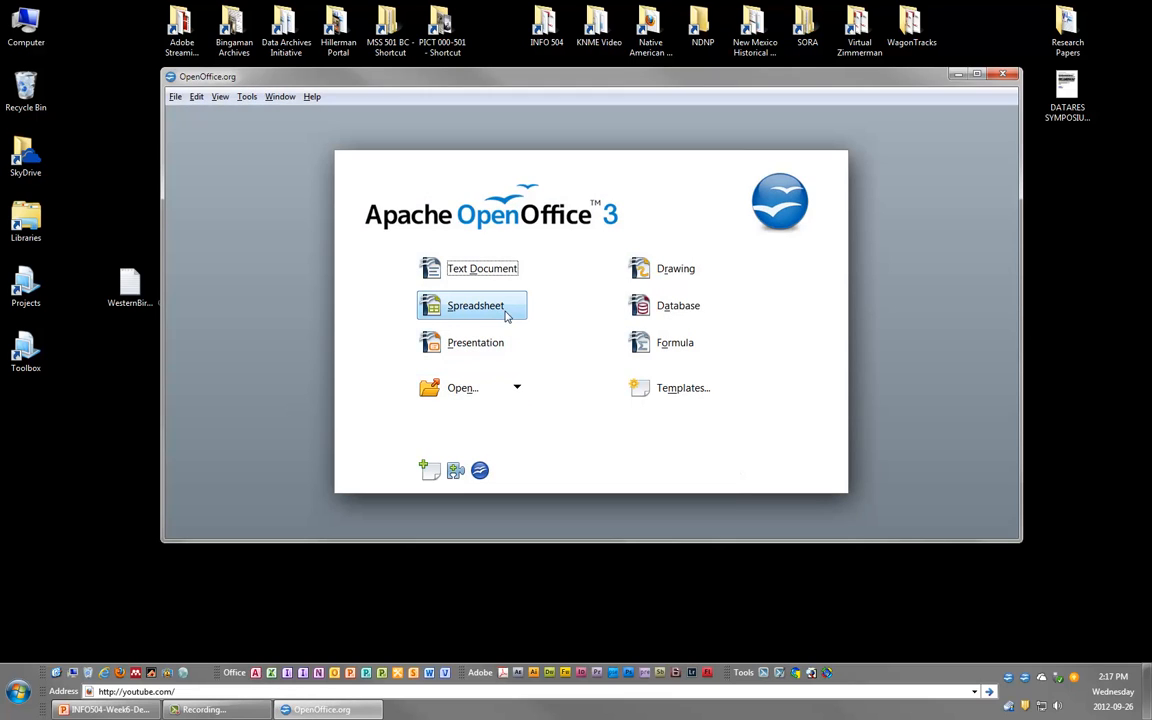
left_click(475, 305)
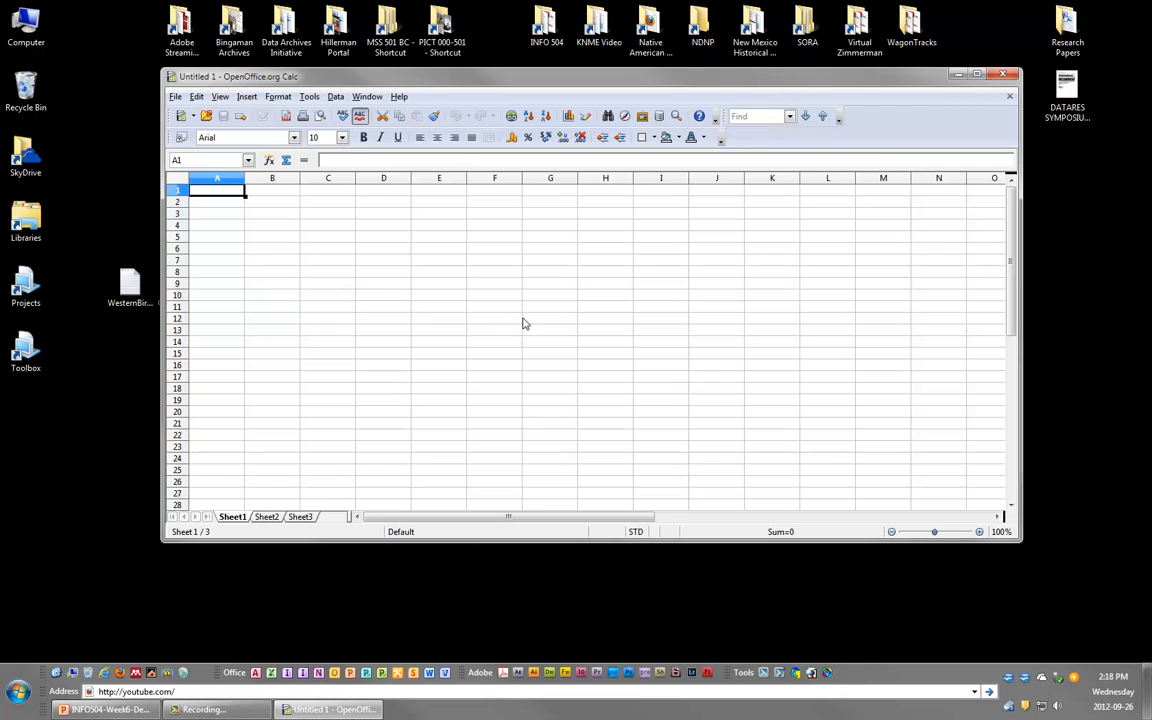
Step: Open WesternBirdsSourceData.txt from the desktop in Notepad, look through its tab-separated records in a widened window, and close it
left_click_drag(128, 283, 124, 290)
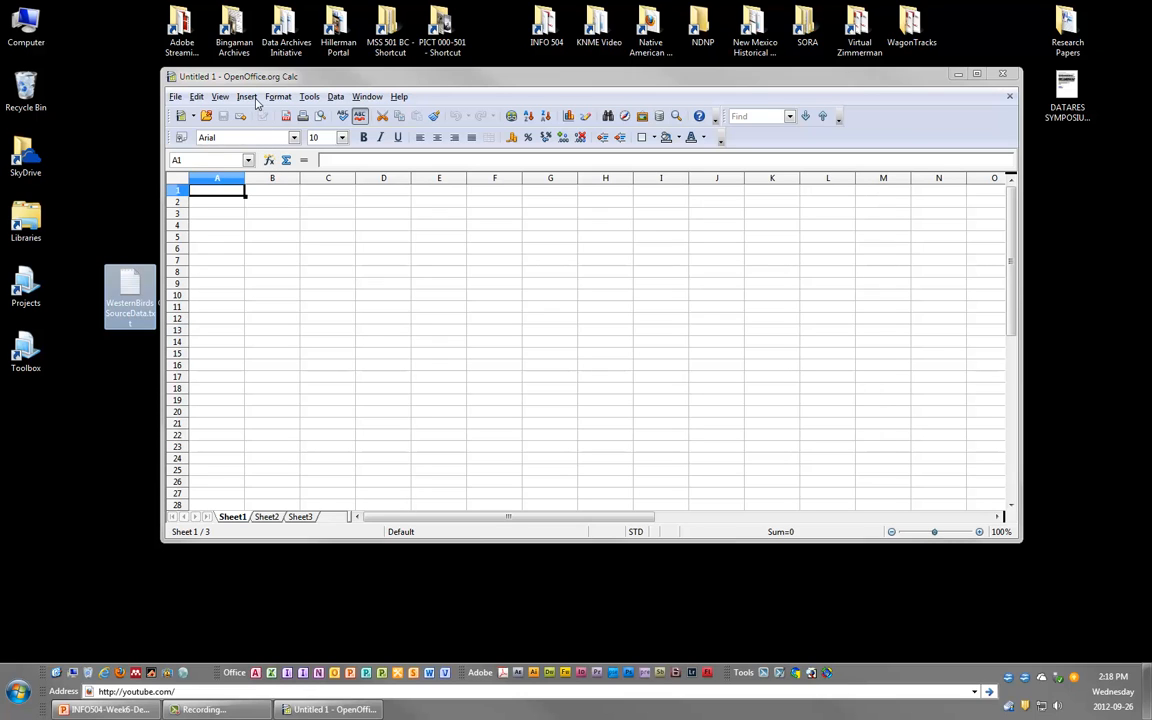
double_click(130, 288)
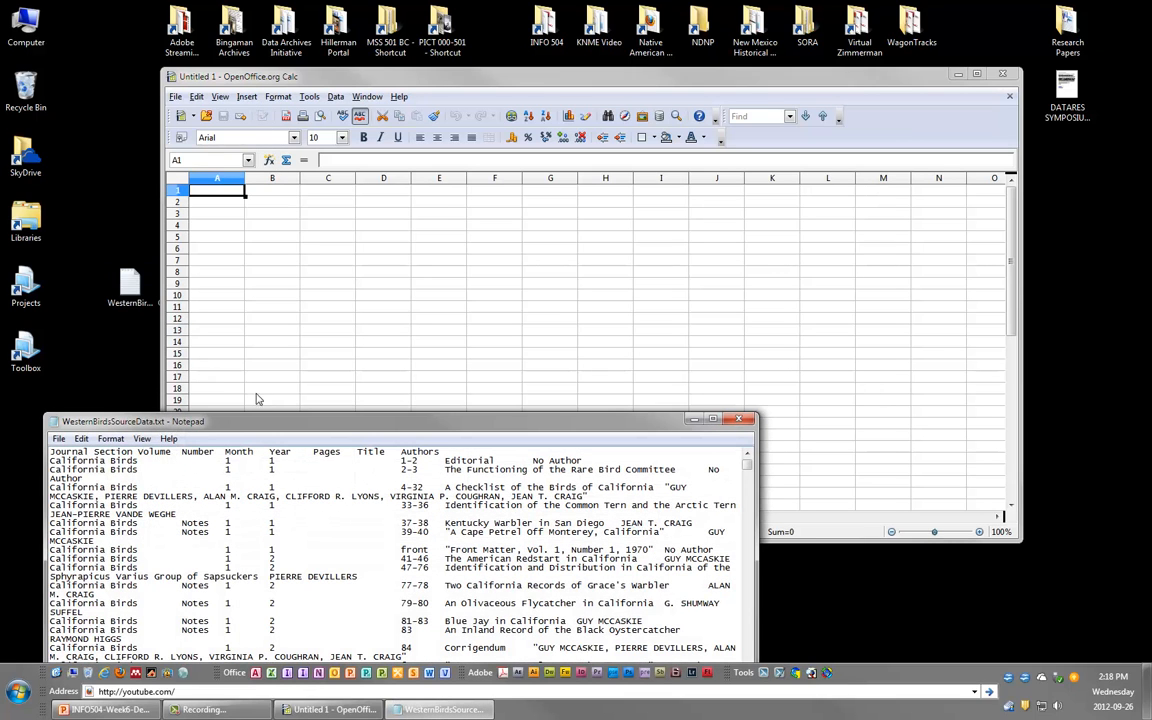
left_click_drag(260, 424, 294, 79)
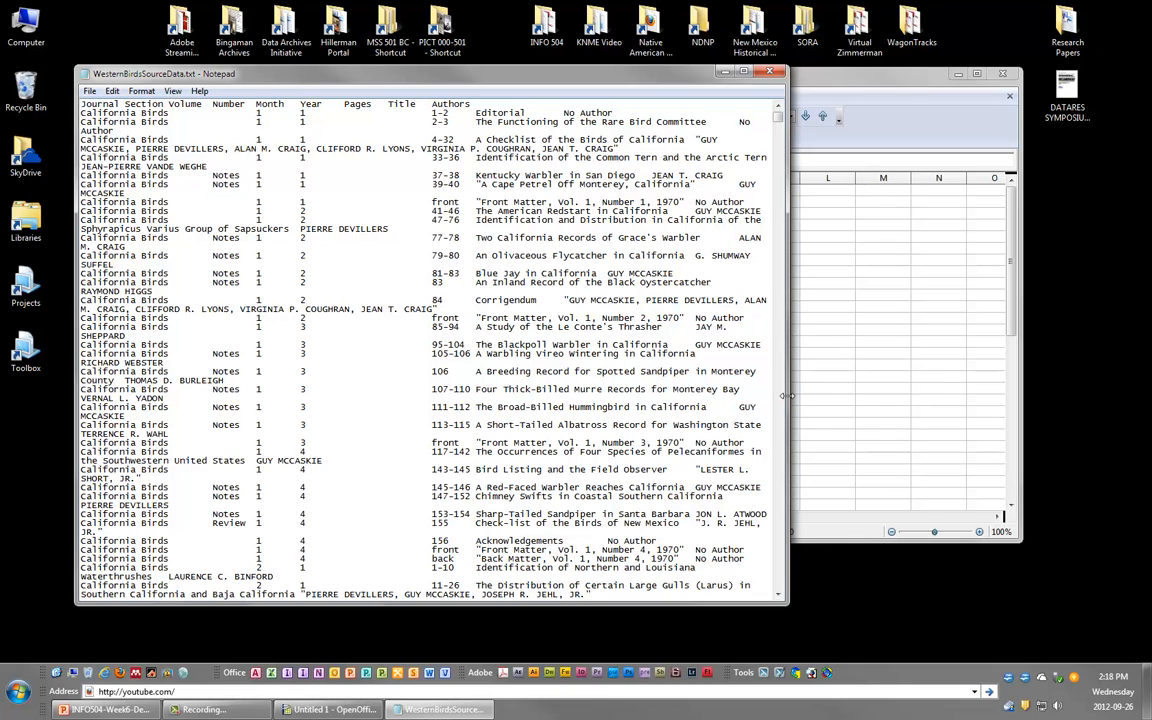
left_click_drag(787, 397, 1090, 397)
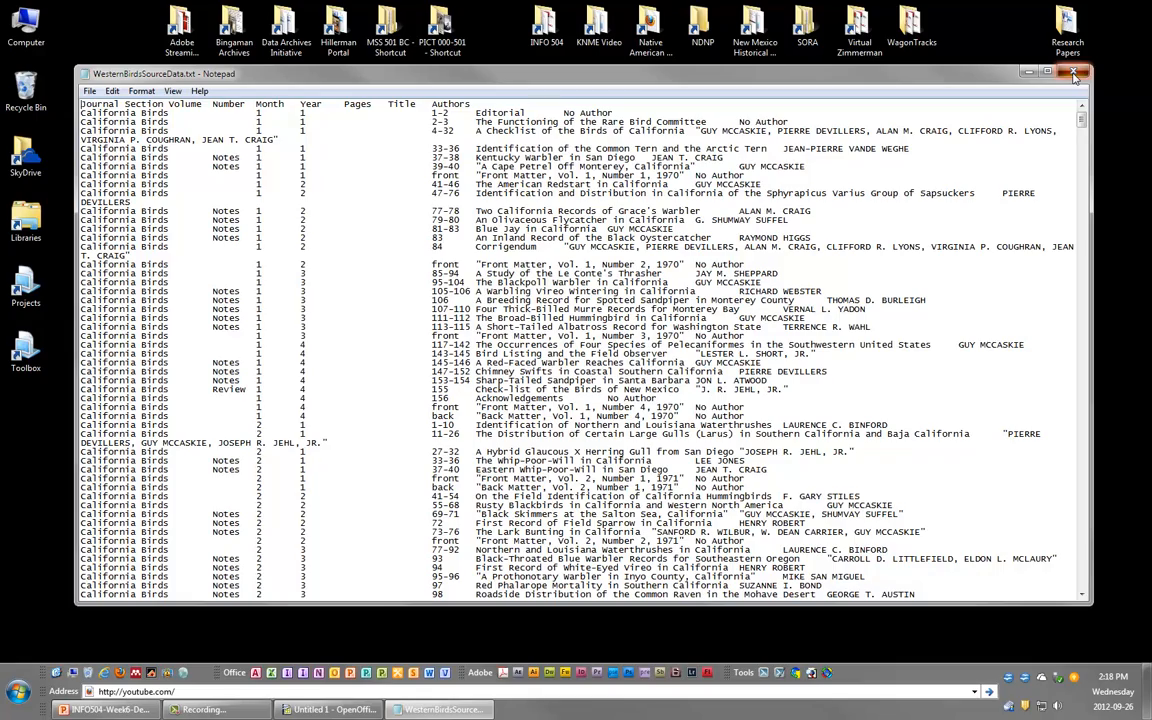
scroll(829, 362, "down", 20)
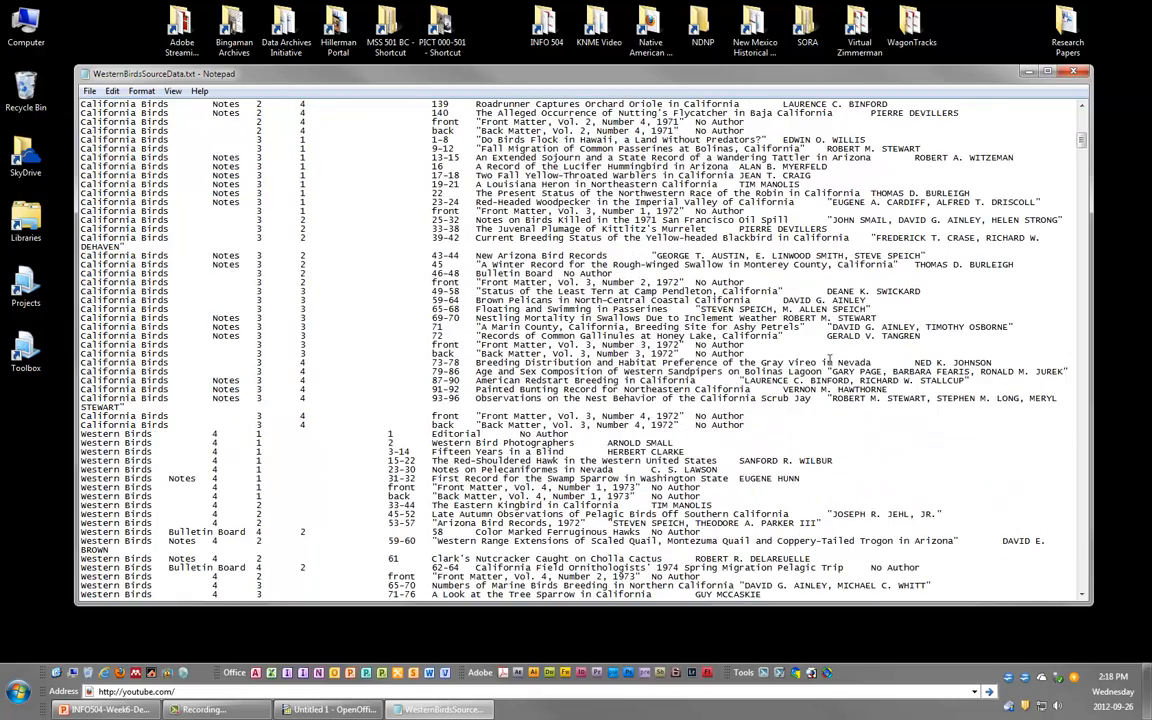
left_click(1075, 73)
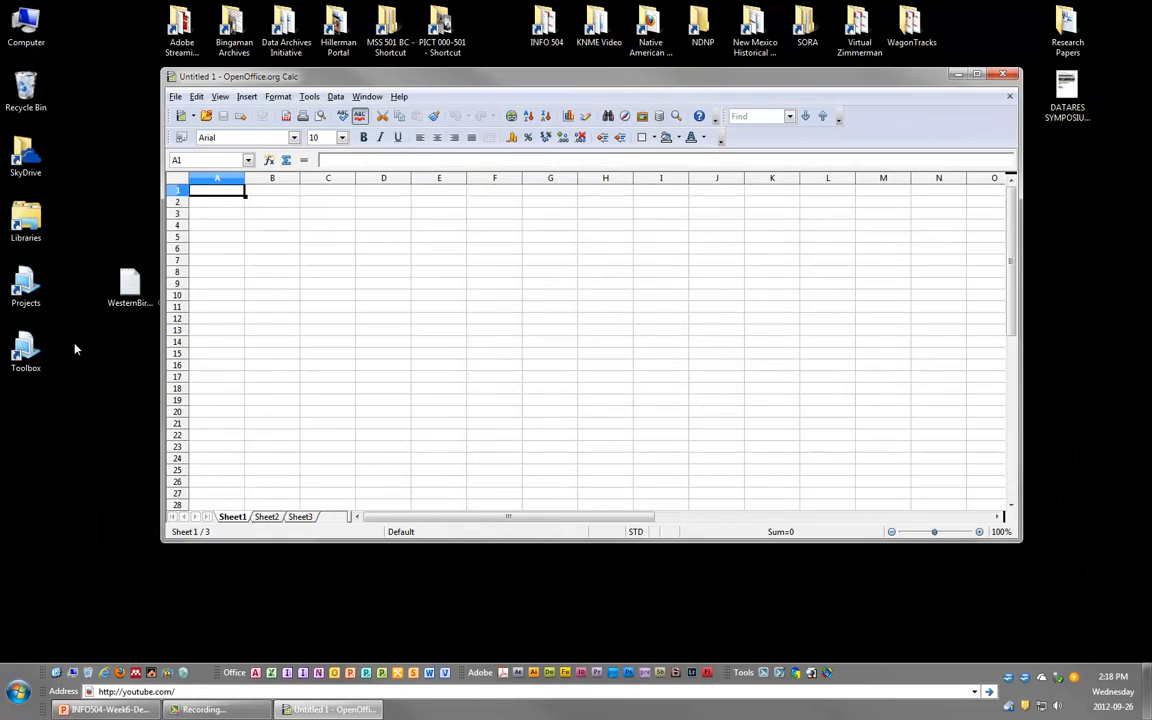
Step: Start inserting a sheet from file, using WesternBirdsSourceData.txt on the desktop as the source
left_click(247, 97)
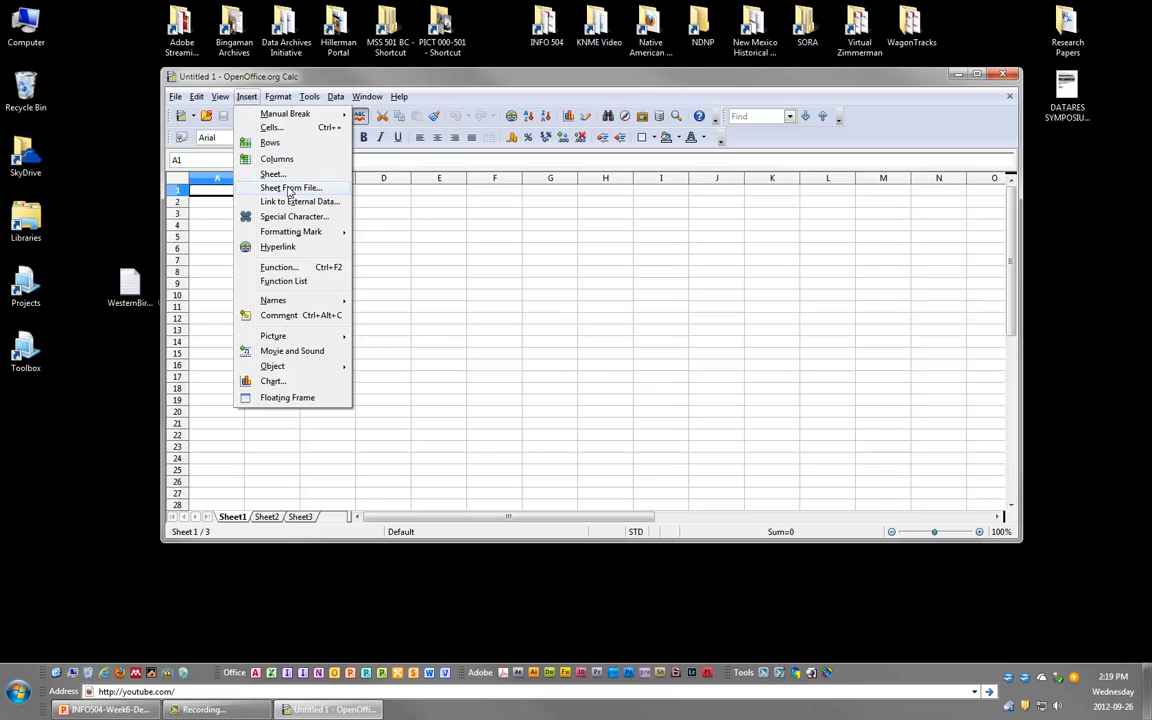
left_click(290, 189)
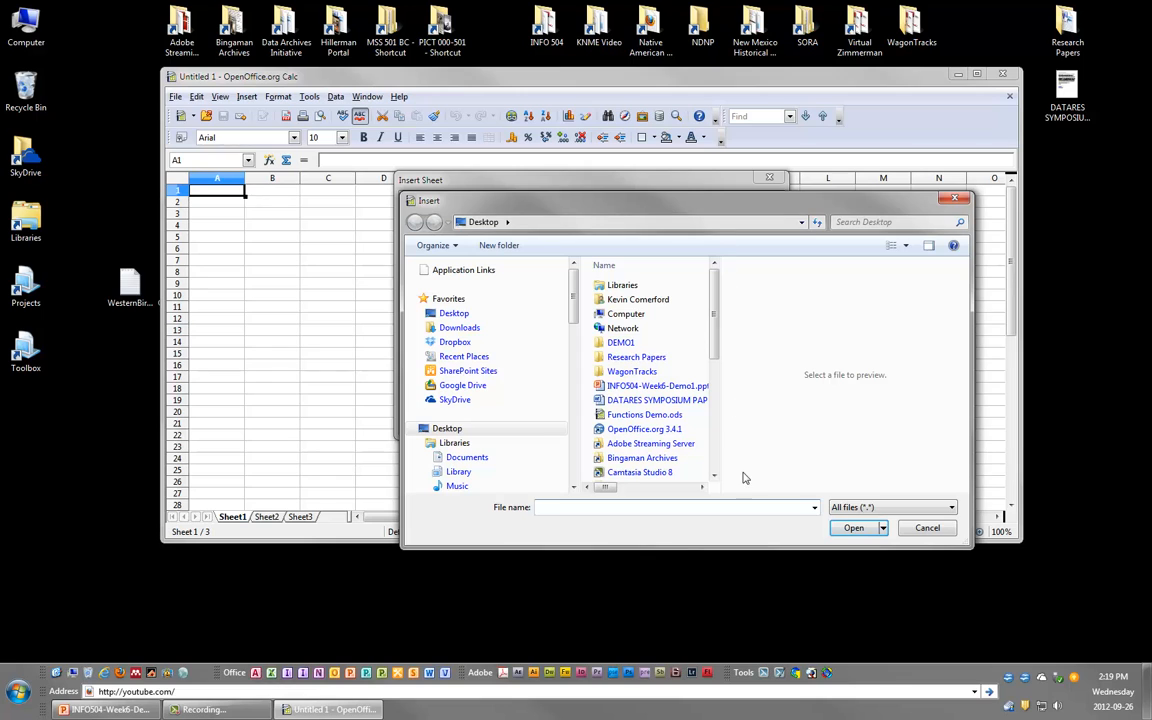
left_click_drag(715, 352, 733, 470)
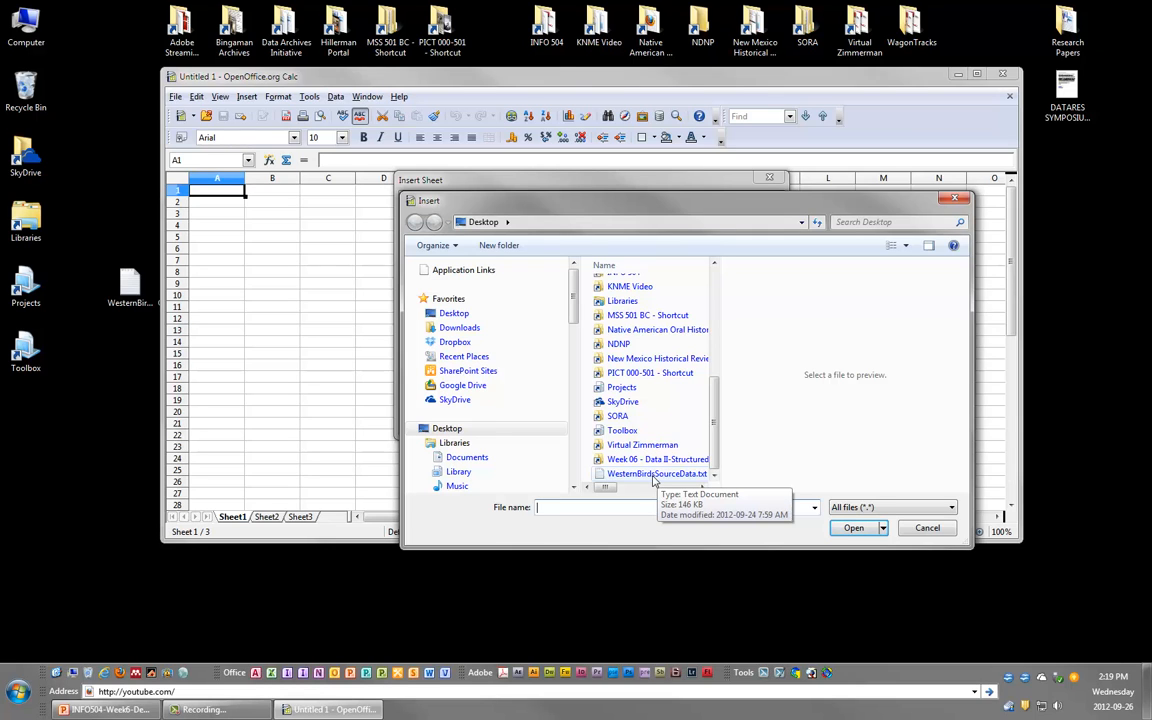
left_click(655, 477)
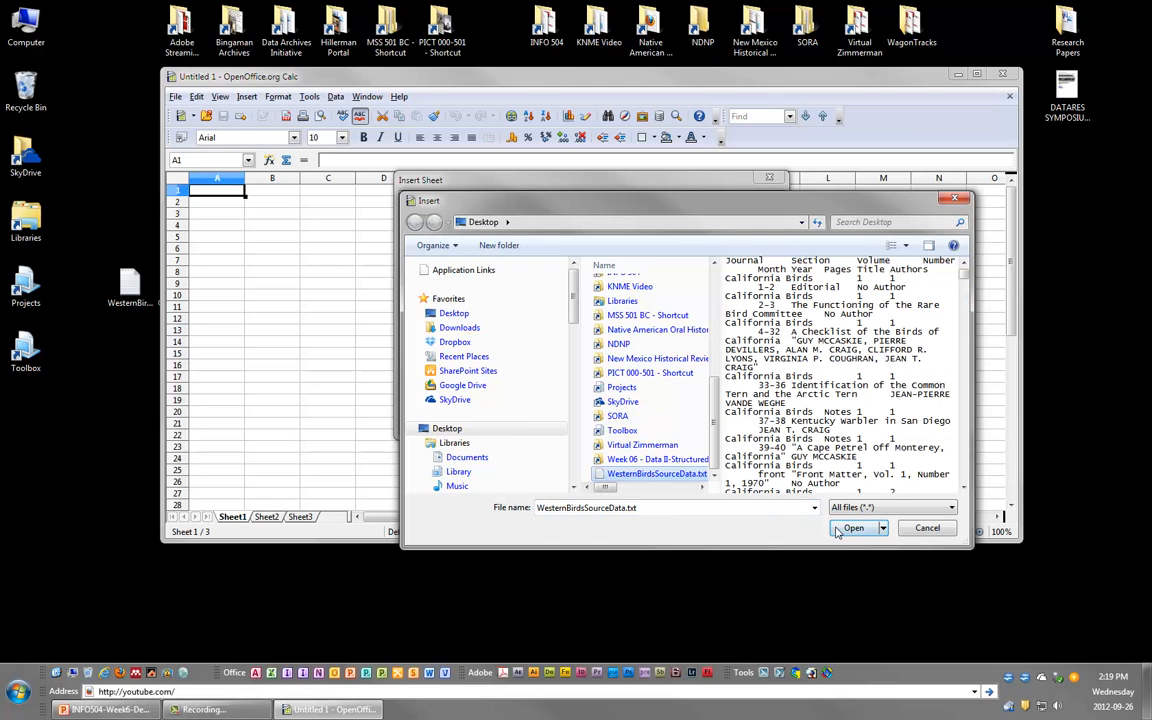
left_click(849, 528)
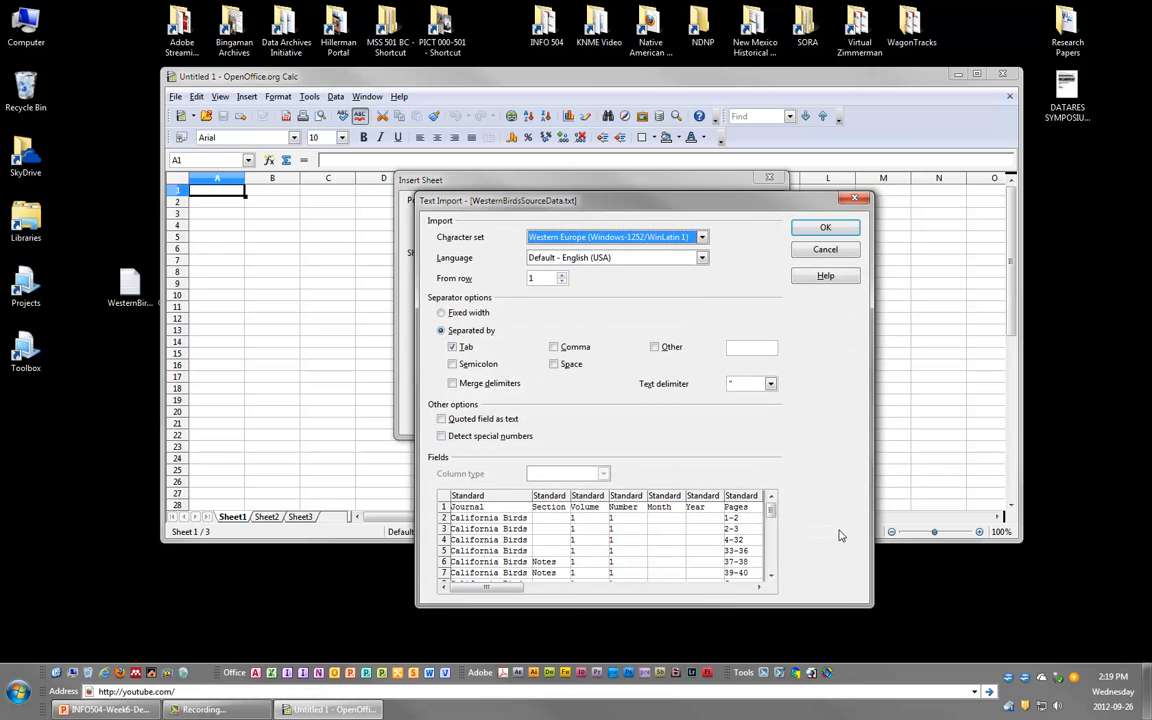
Step: Set the column type of the Journal, Section, Volume and Number fields to Text in the text import
left_click_drag(572, 198, 470, 136)
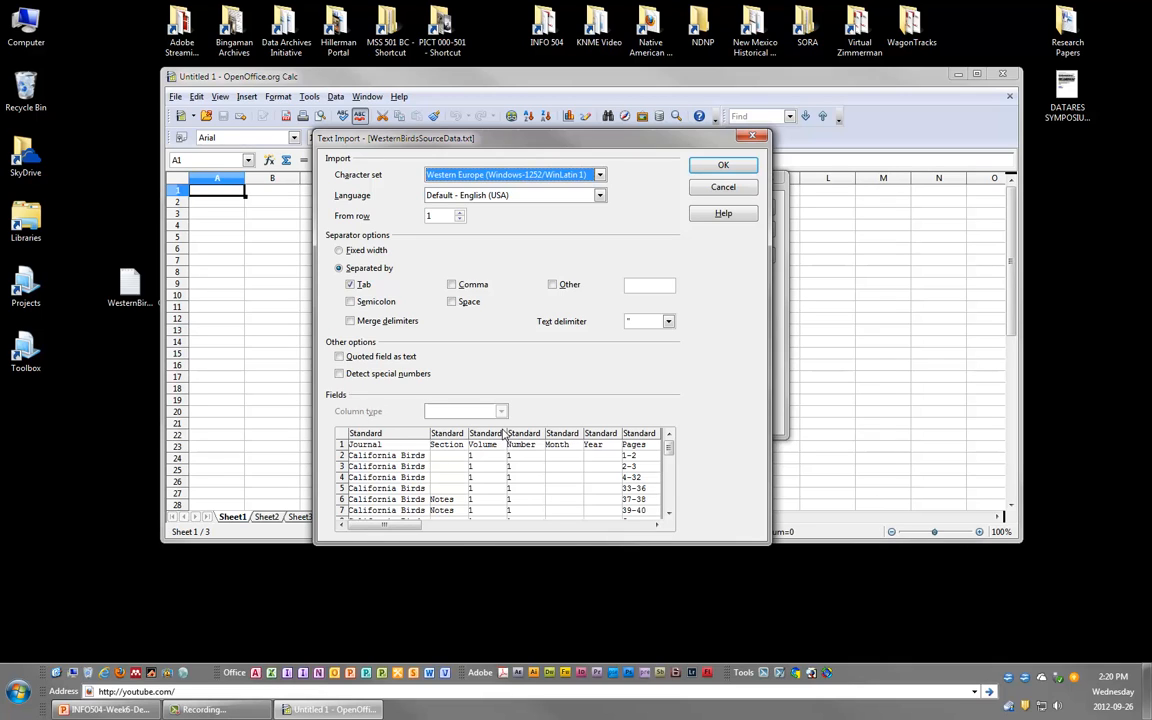
left_click(385, 445)
left_click(470, 411)
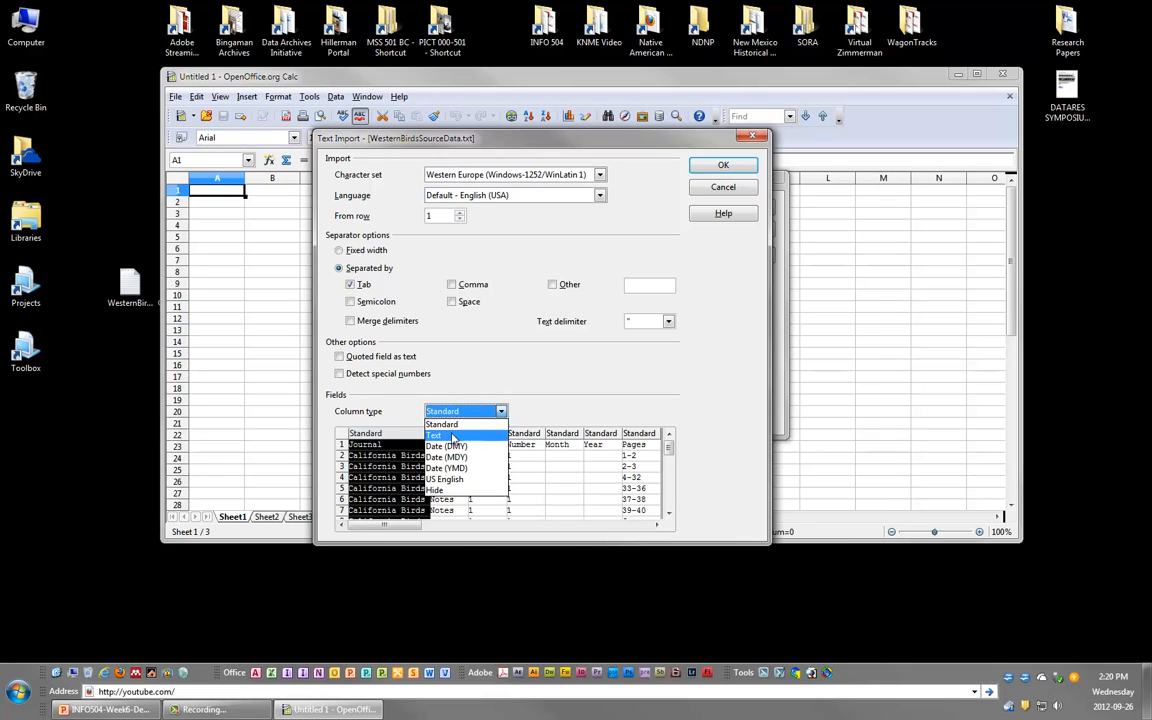
left_click(445, 436)
left_click(450, 440)
left_click(500, 411)
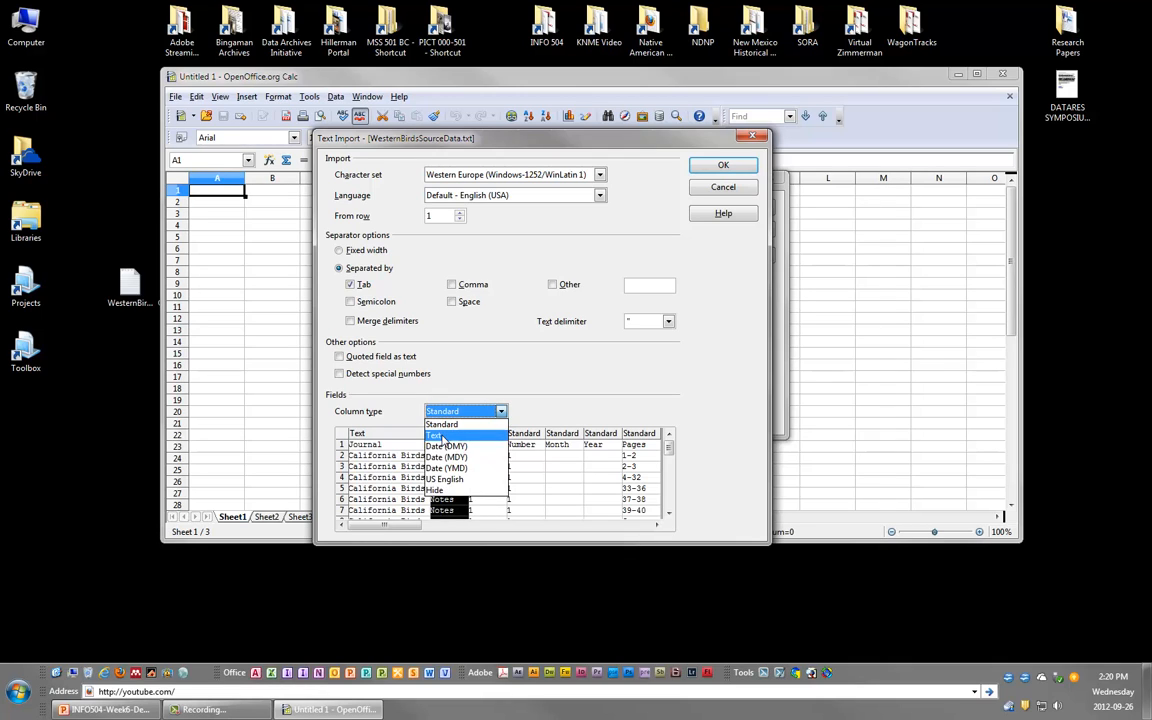
left_click(448, 436)
left_click(484, 445)
left_click(500, 411)
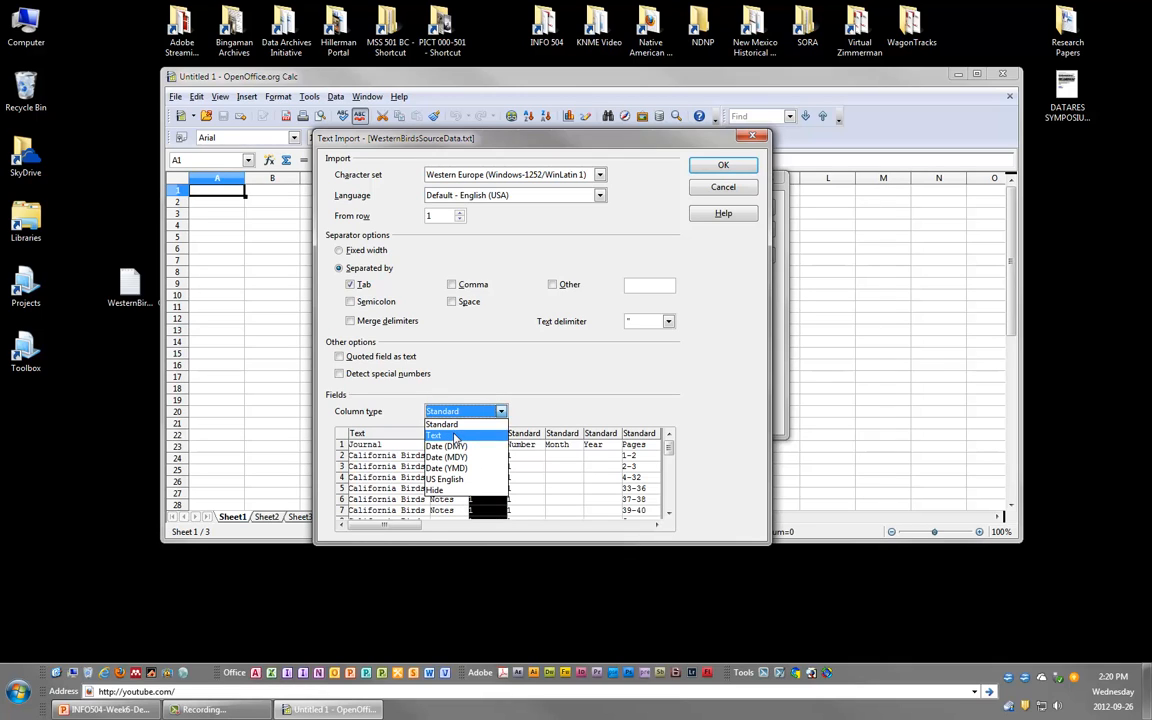
left_click(448, 436)
left_click(520, 445)
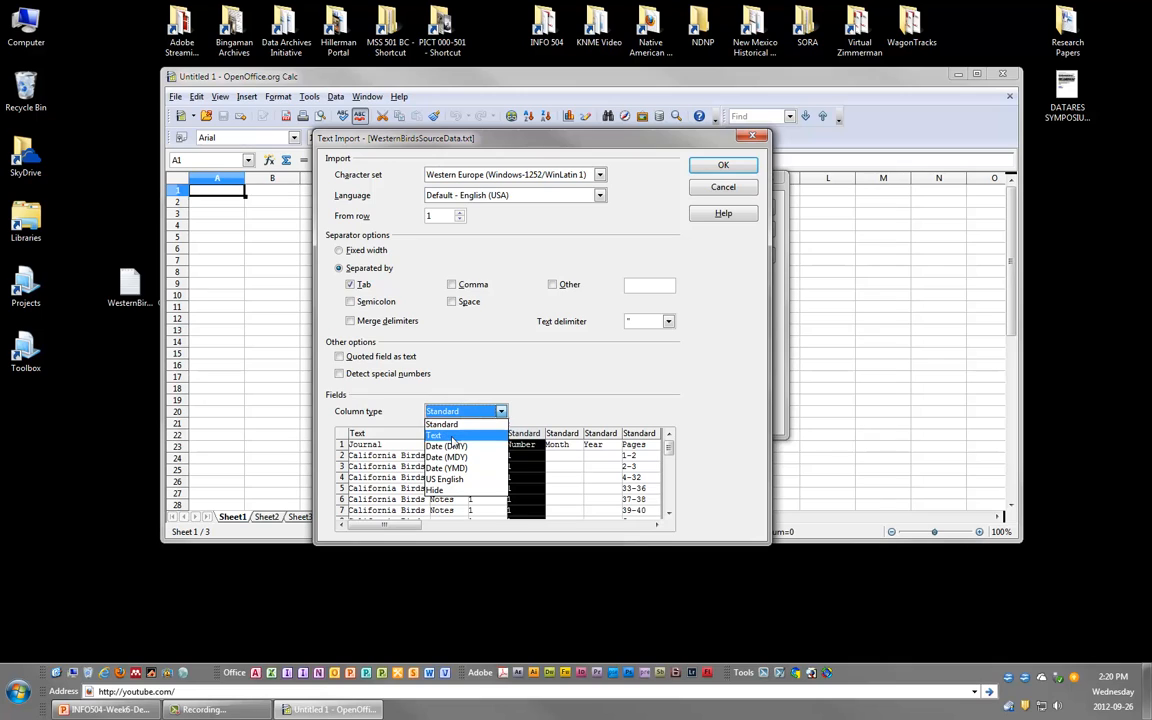
left_click(433, 435)
Step: Set the column type of the Month, Year and Pages fields to Text
left_click(563, 440)
left_click(463, 411)
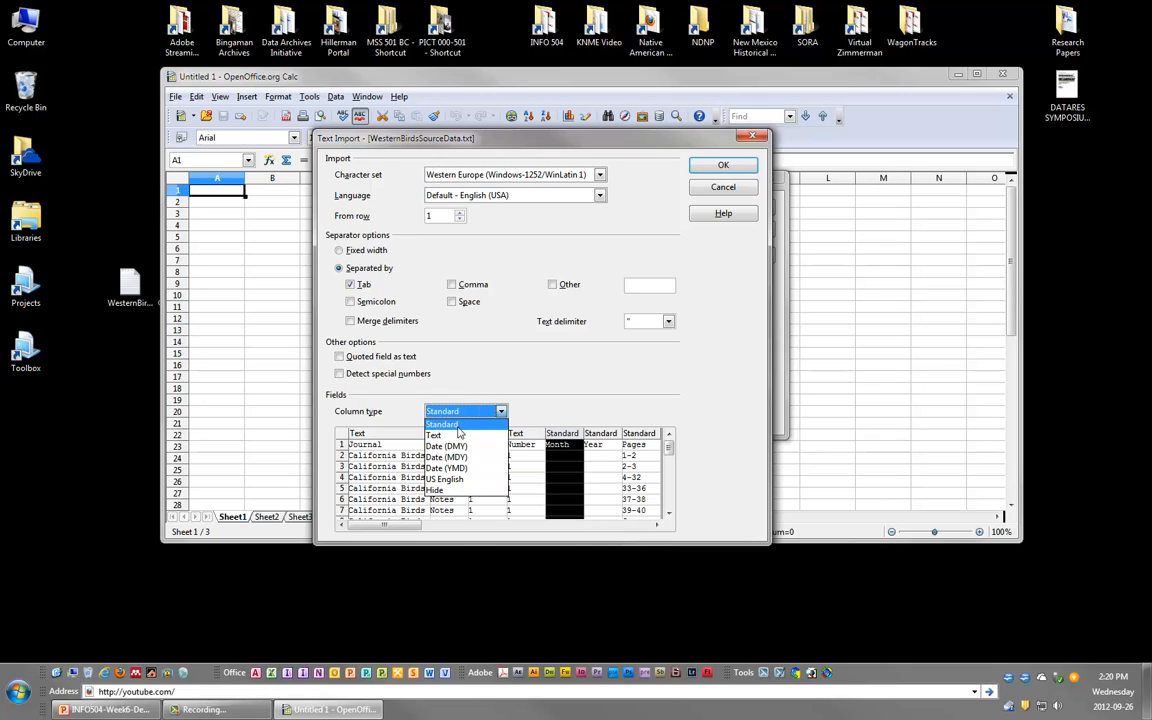
left_click(450, 432)
left_click(601, 445)
left_click(463, 411)
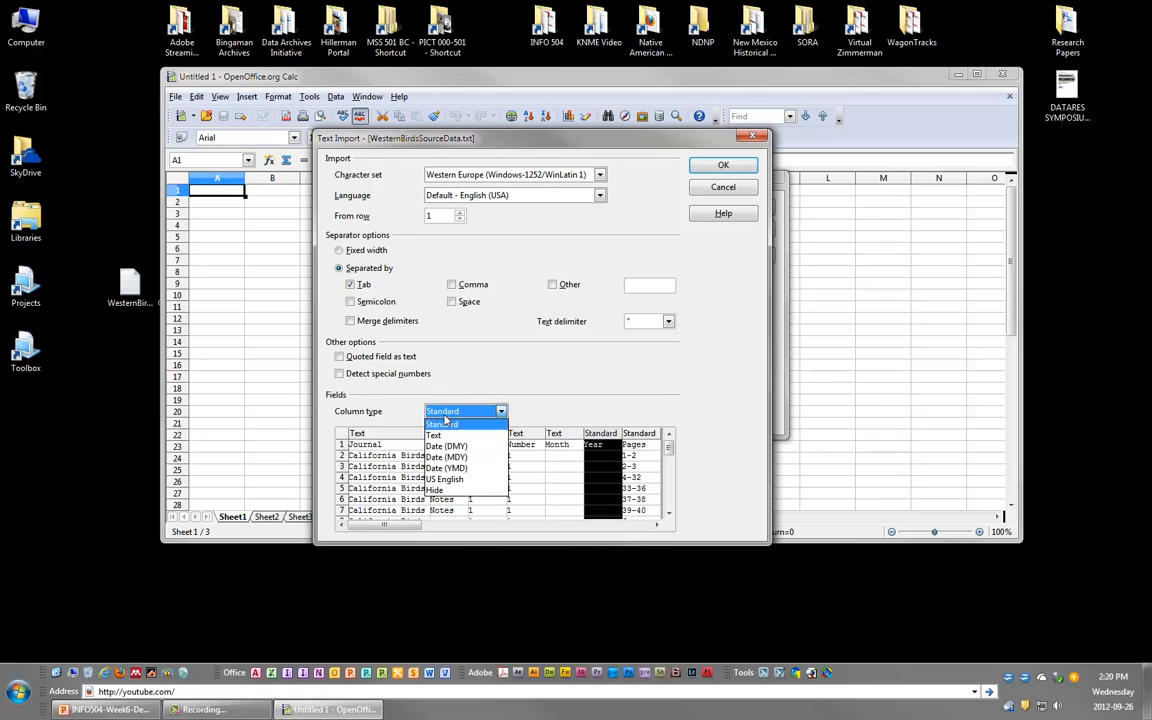
left_click(450, 434)
left_click(640, 445)
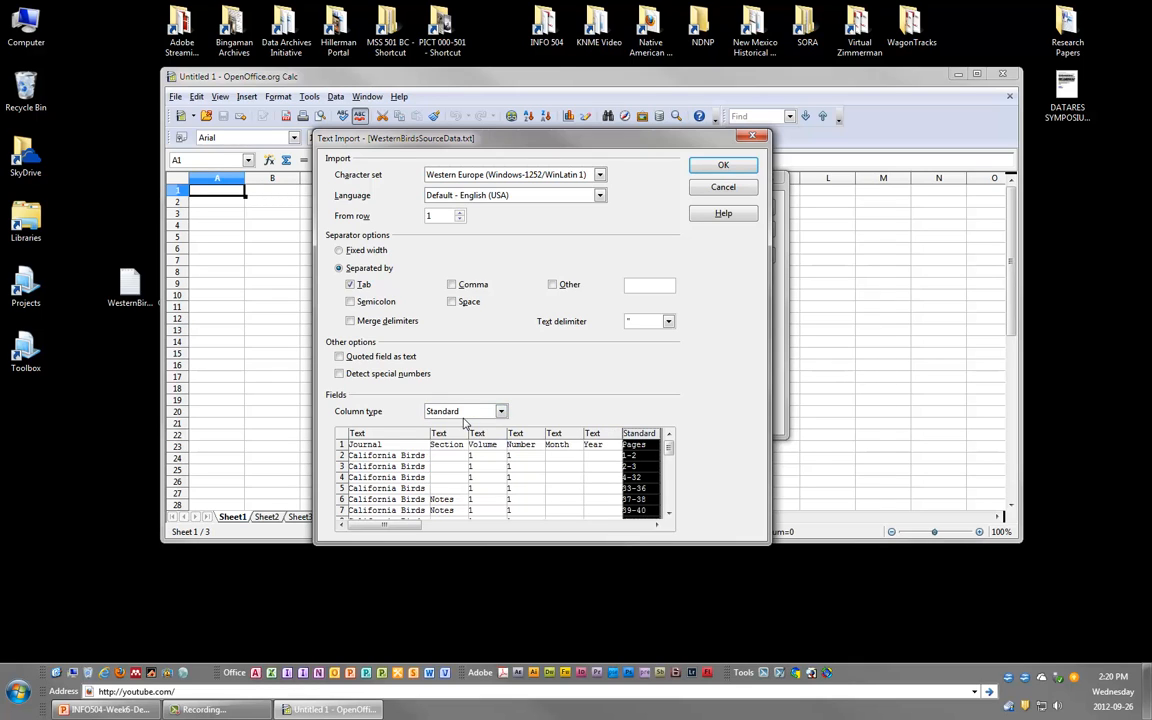
left_click(463, 411)
left_click(450, 433)
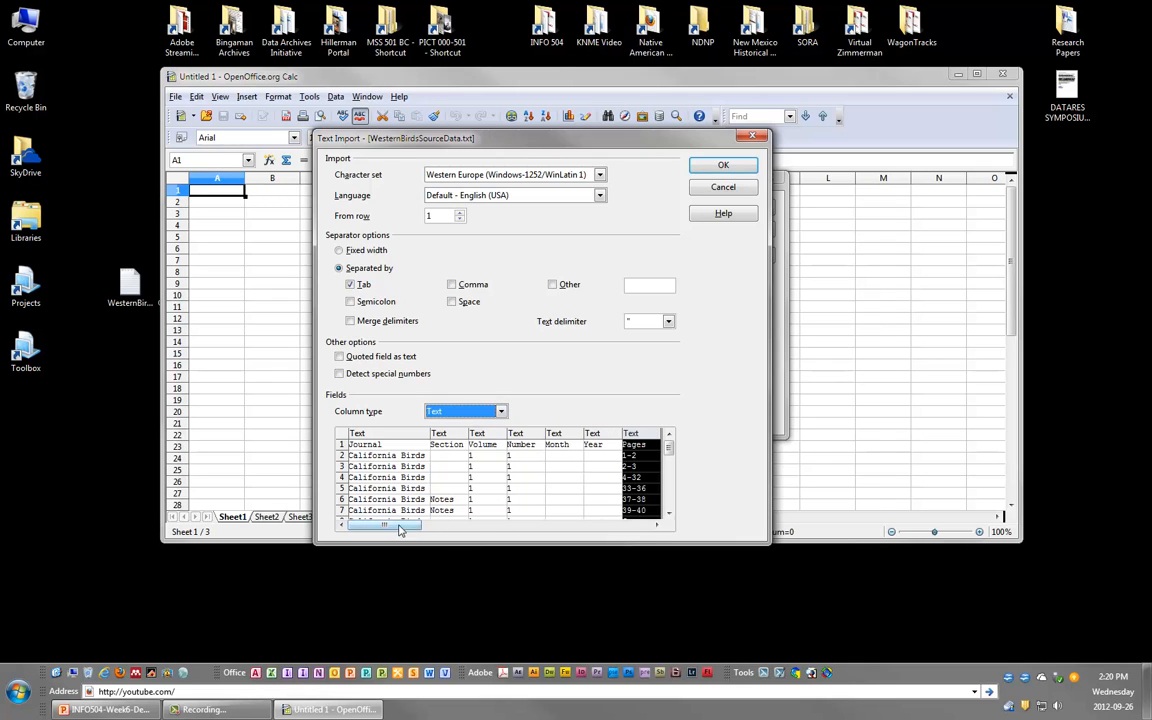
Step: Set the Title and Authors fields to Text, and insert the imported data as a sheet before the current sheet
left_click_drag(399, 525, 467, 527)
left_click(443, 458)
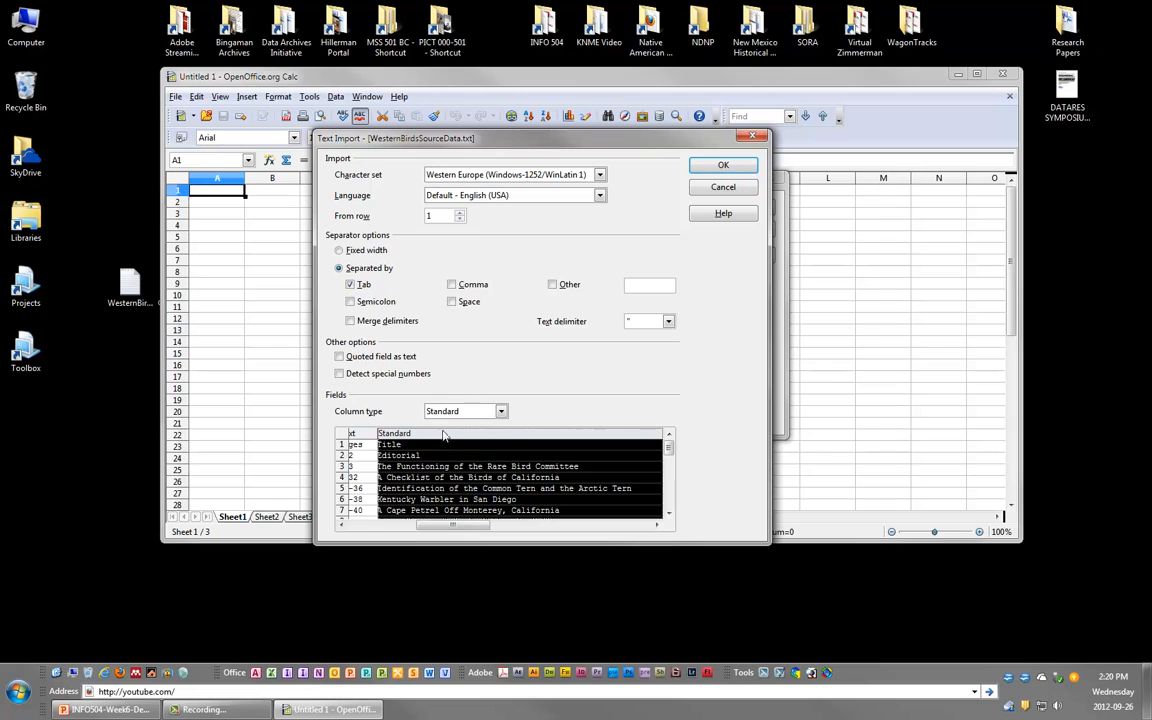
left_click(463, 411)
left_click(450, 434)
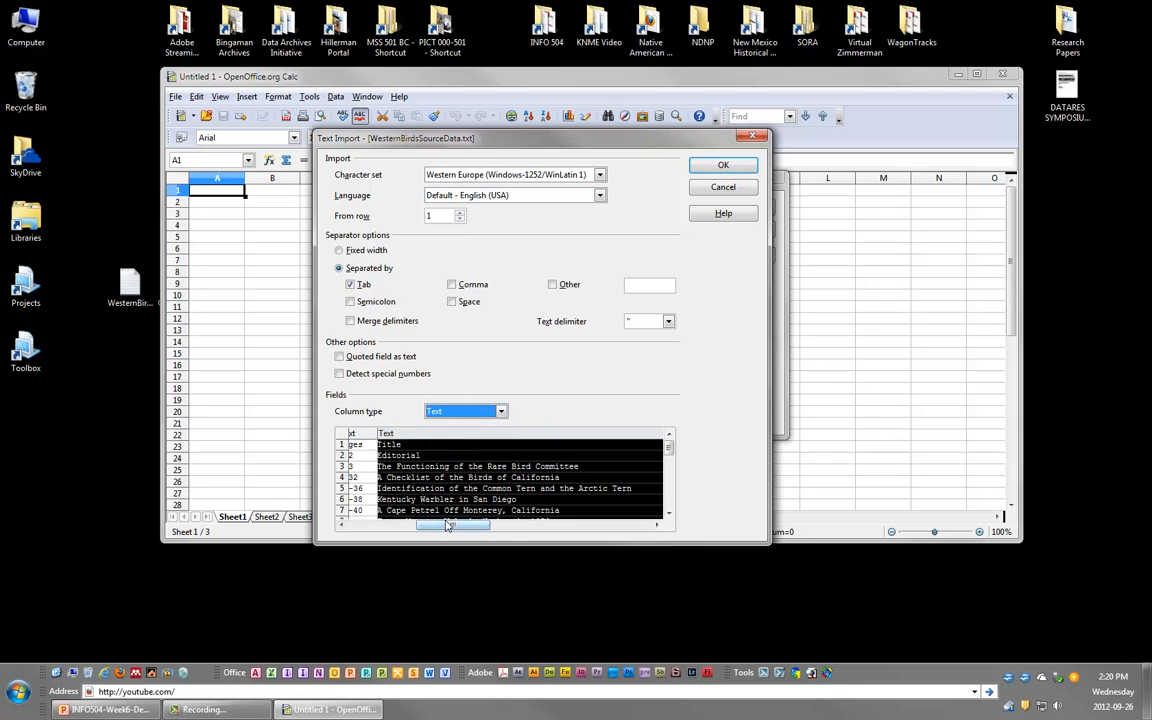
left_click_drag(453, 526, 563, 527)
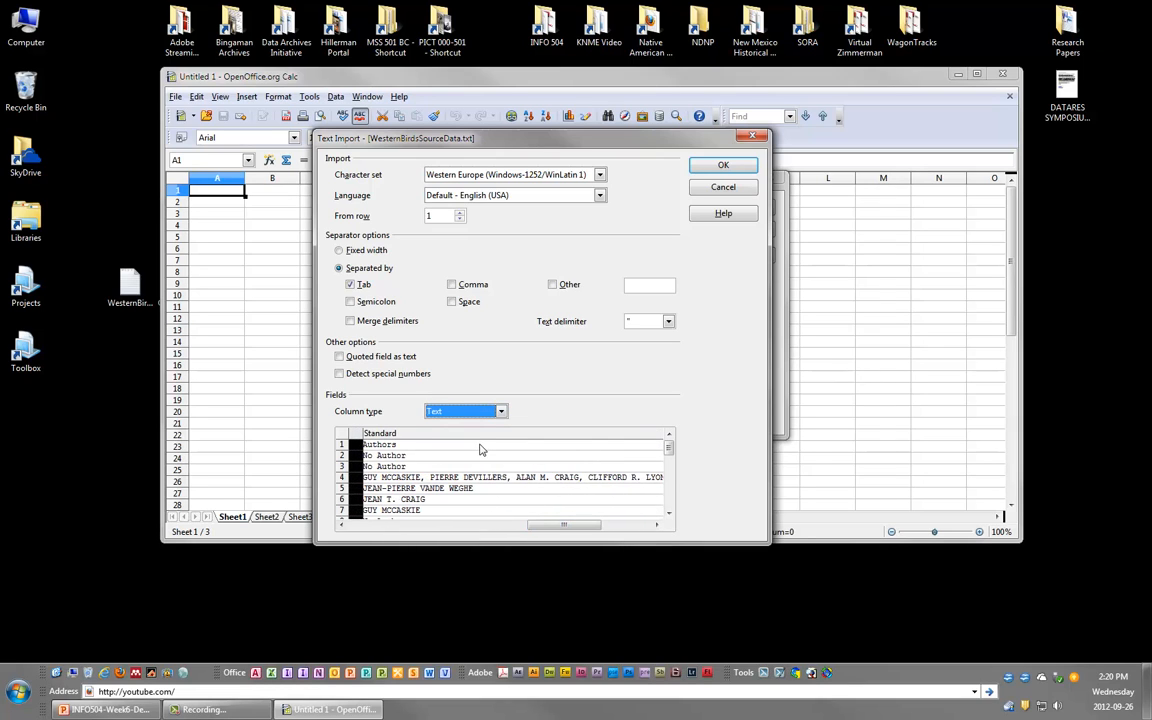
left_click(481, 447)
left_click(463, 411)
left_click(447, 440)
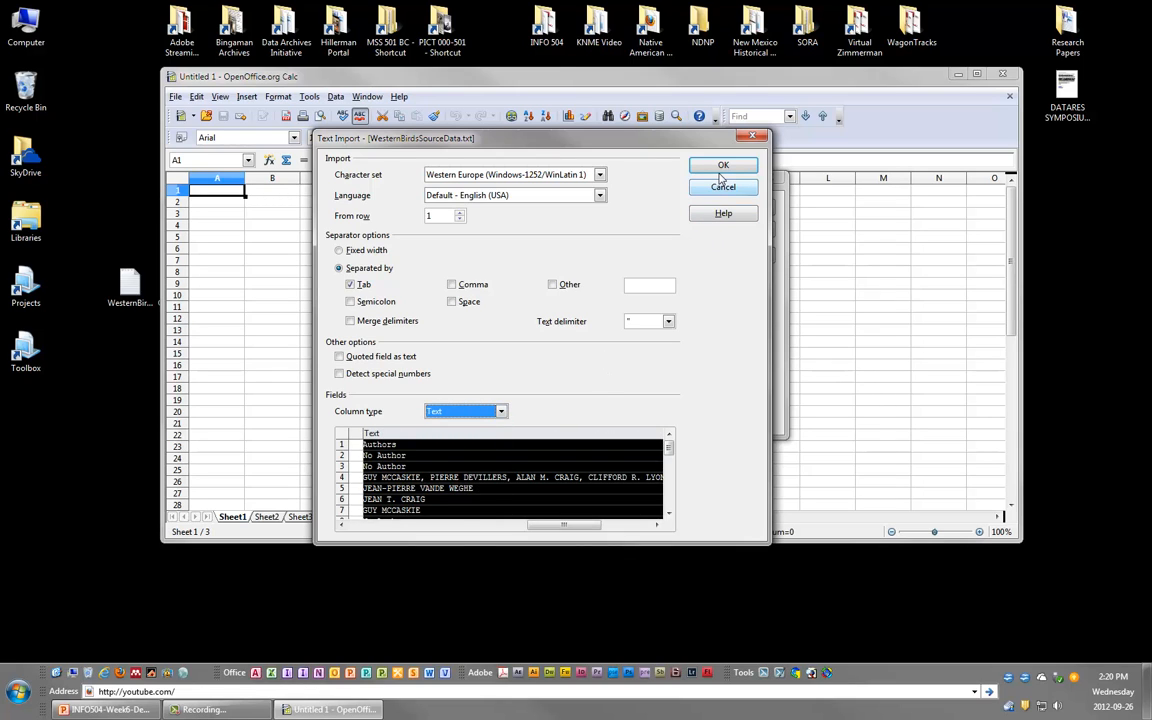
left_click(722, 167)
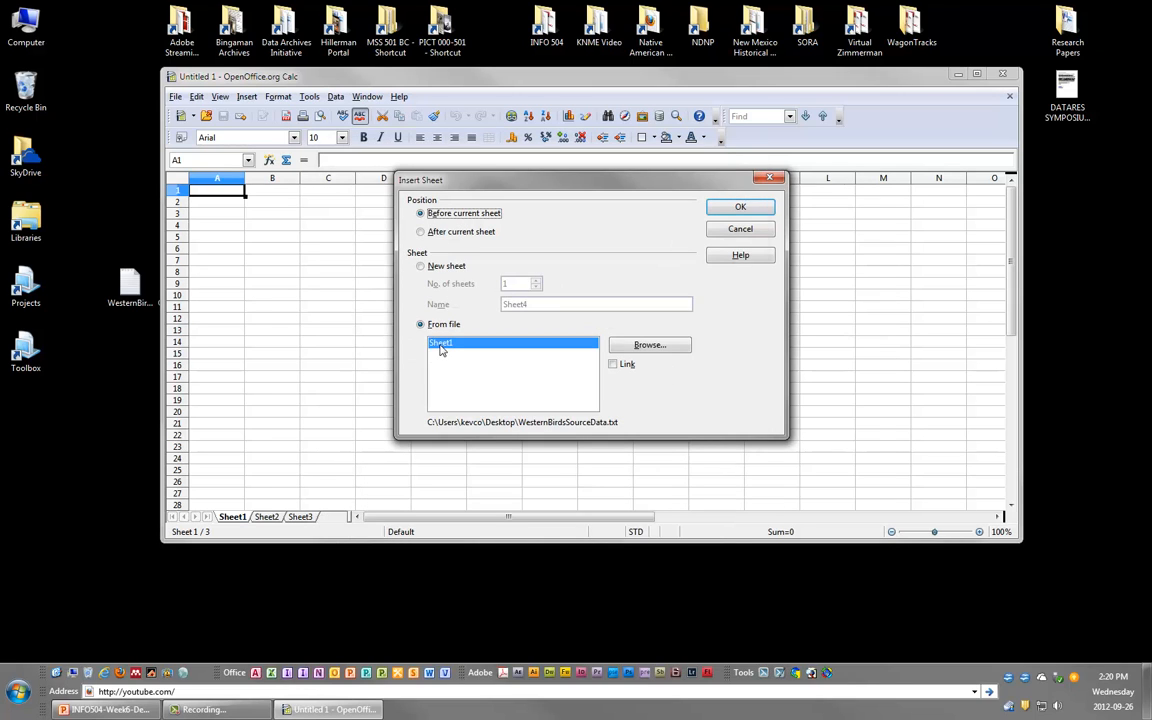
left_click(739, 210)
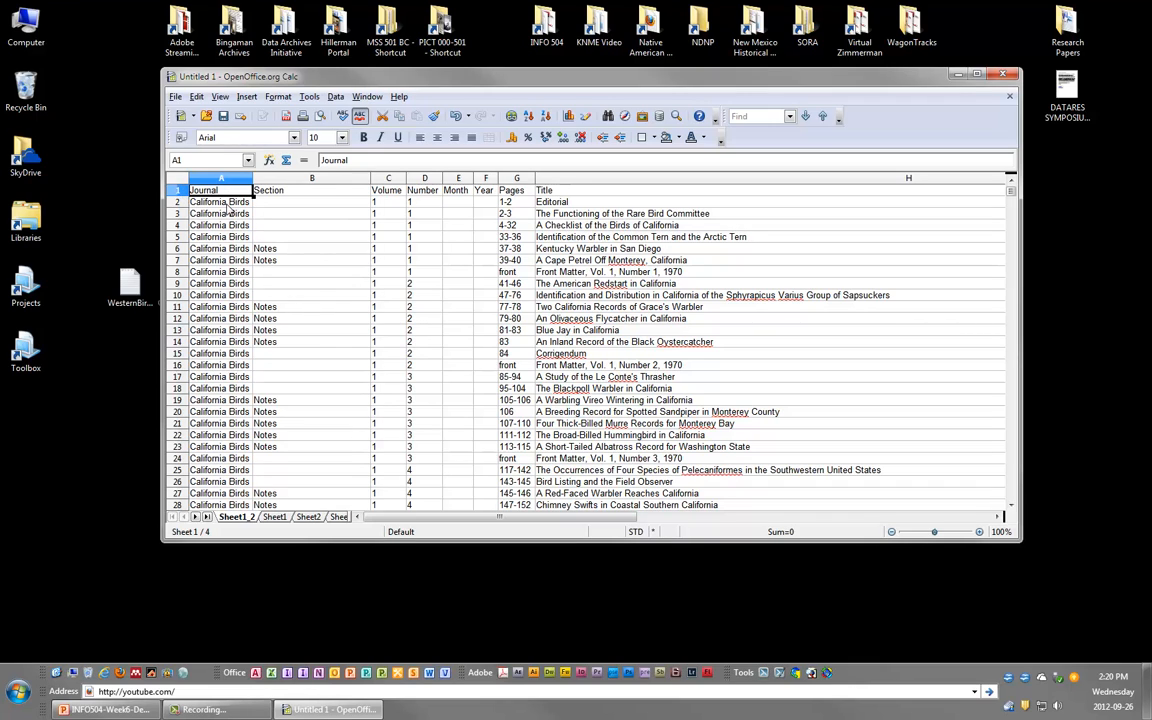
Step: Freeze the header row above row 2 and check it while moving through the records
left_click(177, 202)
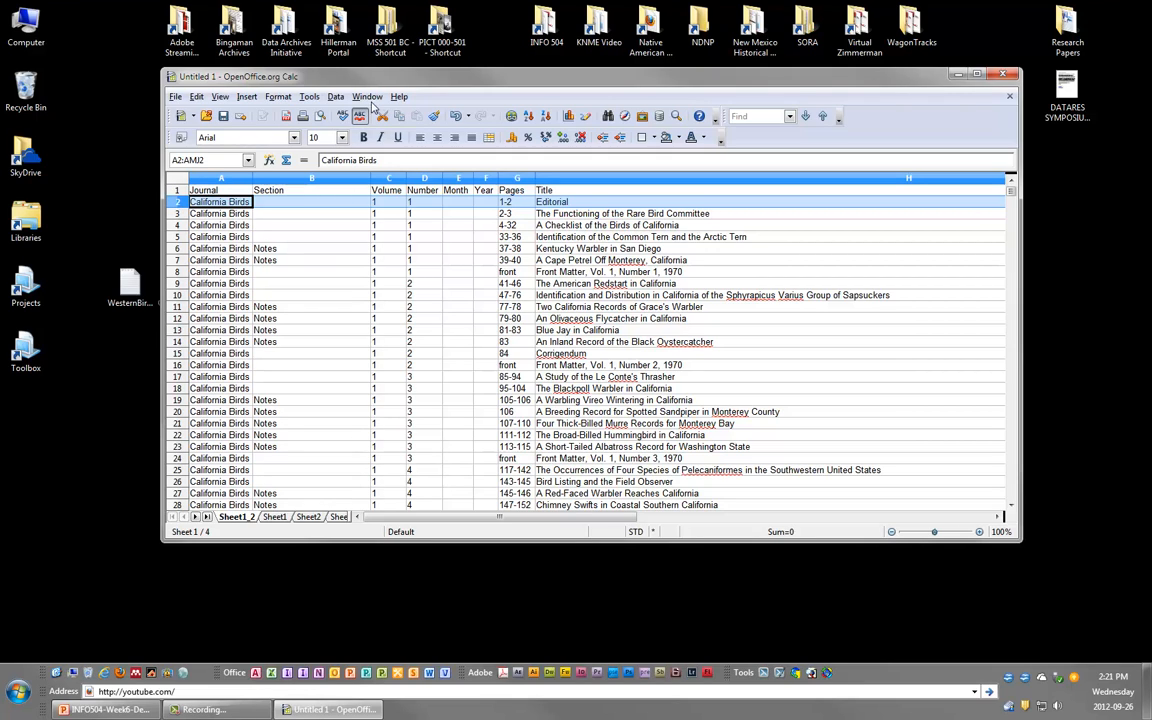
left_click(367, 97)
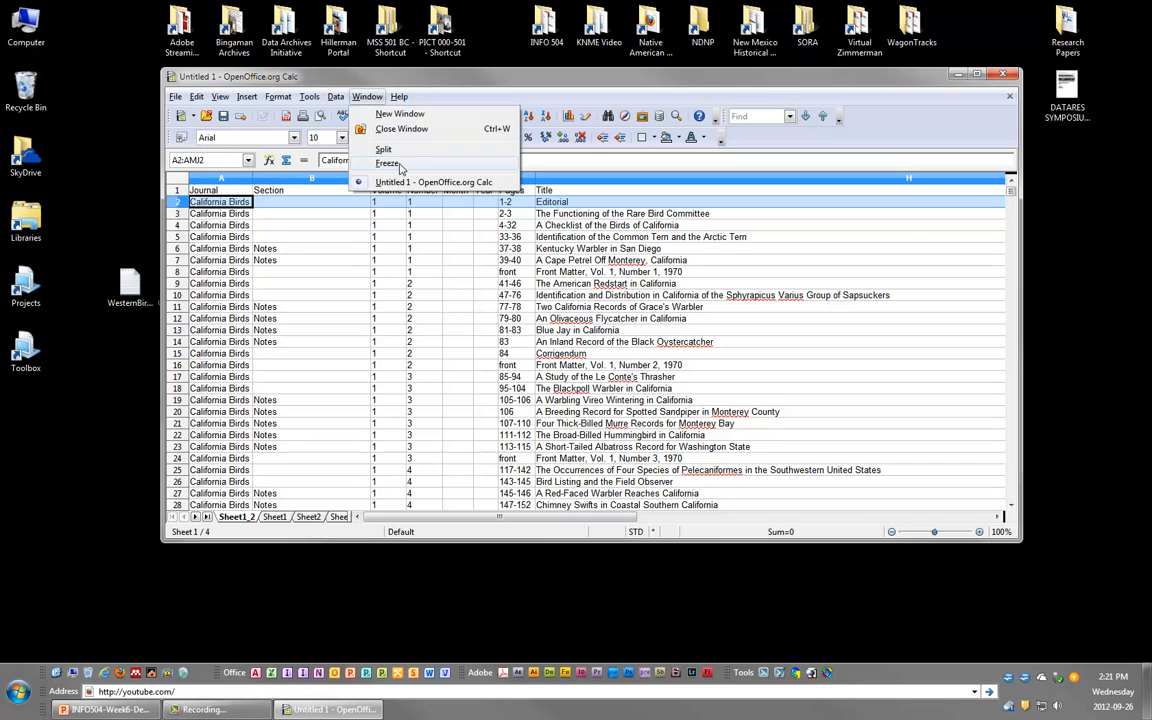
left_click(399, 167)
left_click(249, 251)
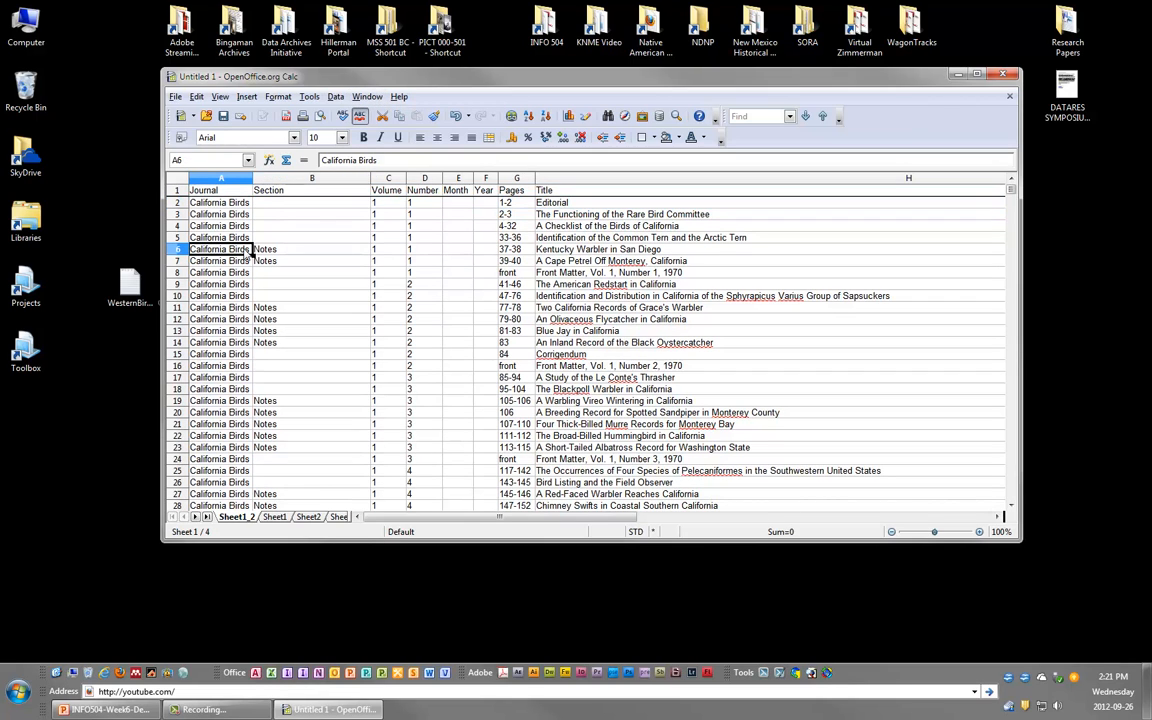
scroll(358, 238, "down", 8)
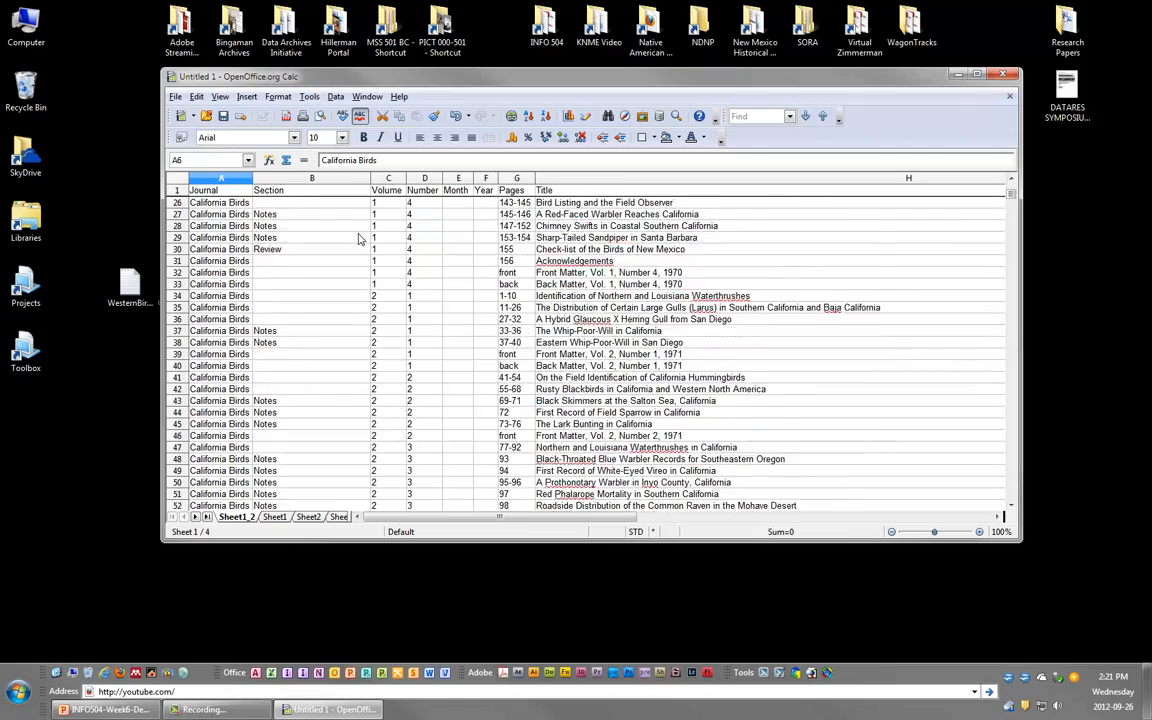
Step: Set the width of the Title column to 2 inches
scroll(358, 238, "down", 20)
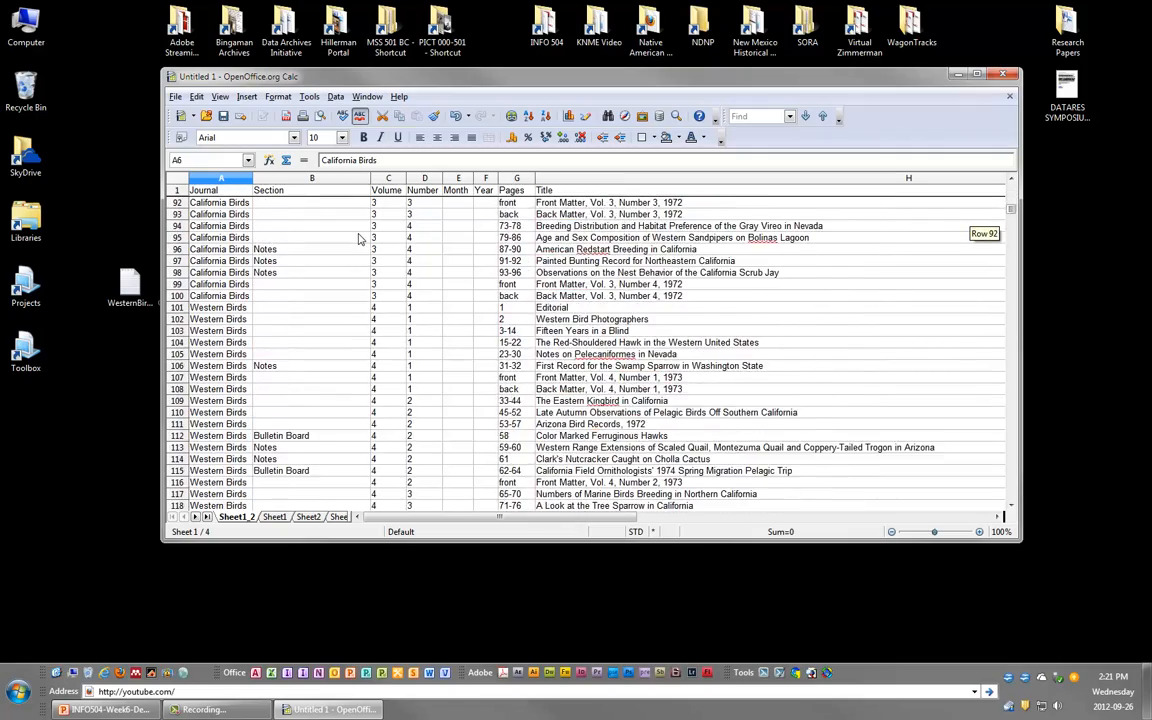
scroll(358, 238, "up", 20)
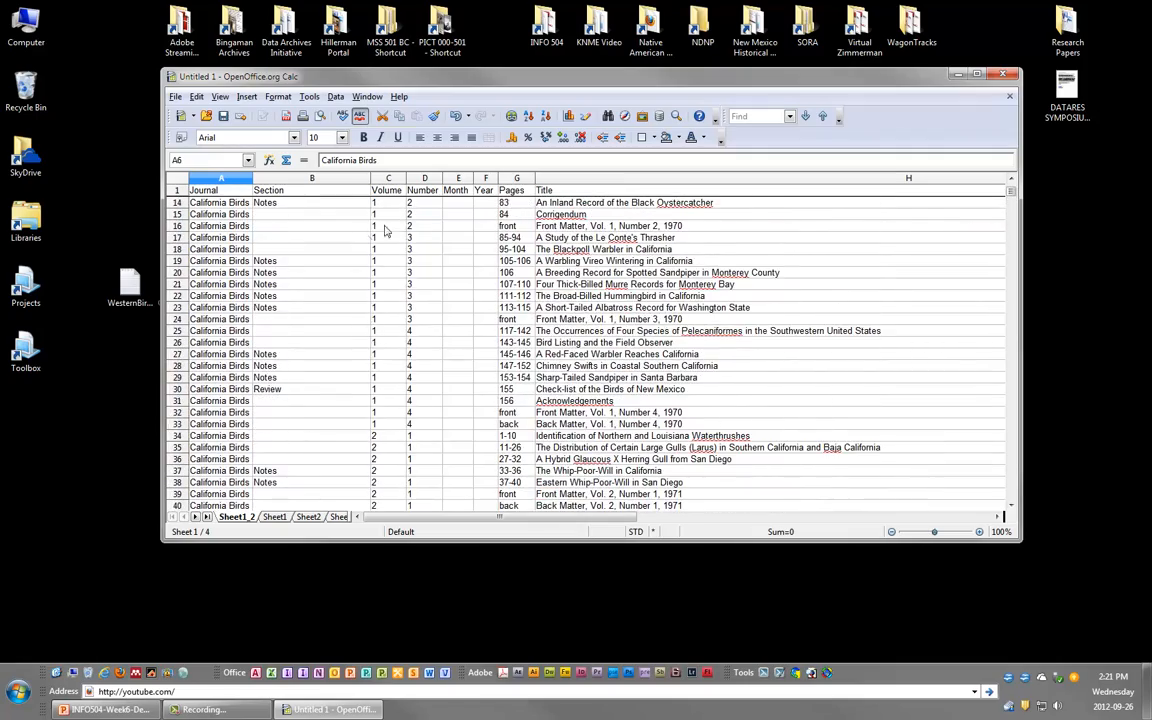
left_click(703, 178)
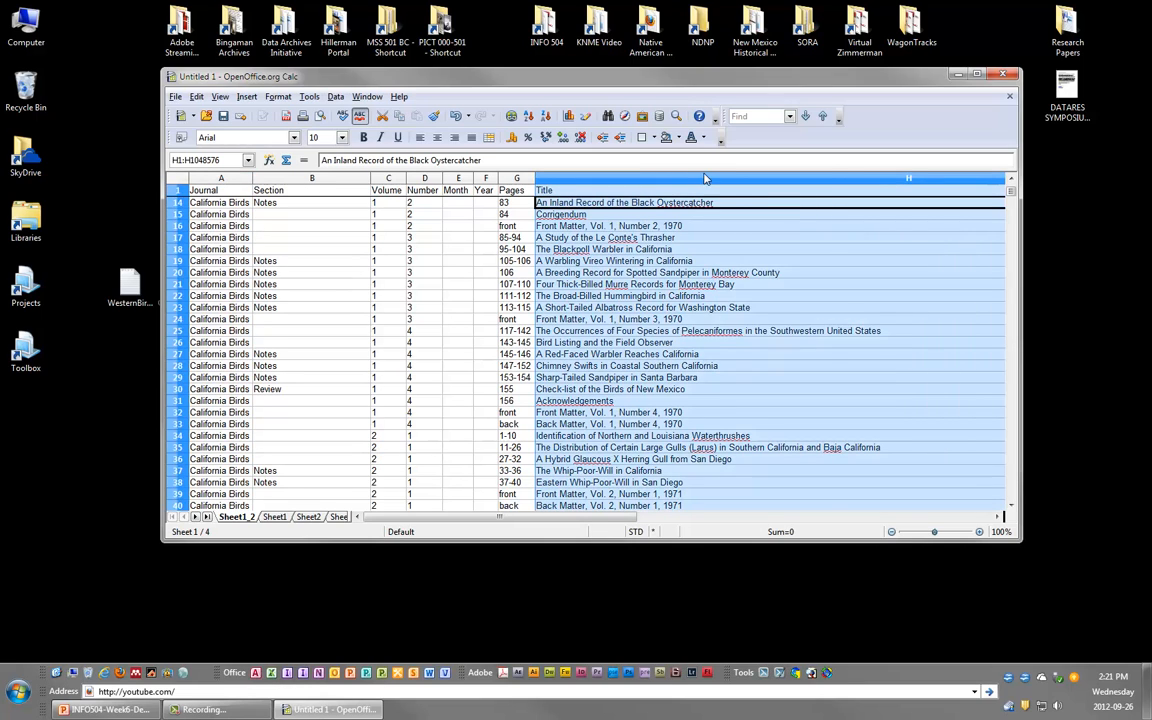
right_click(704, 178)
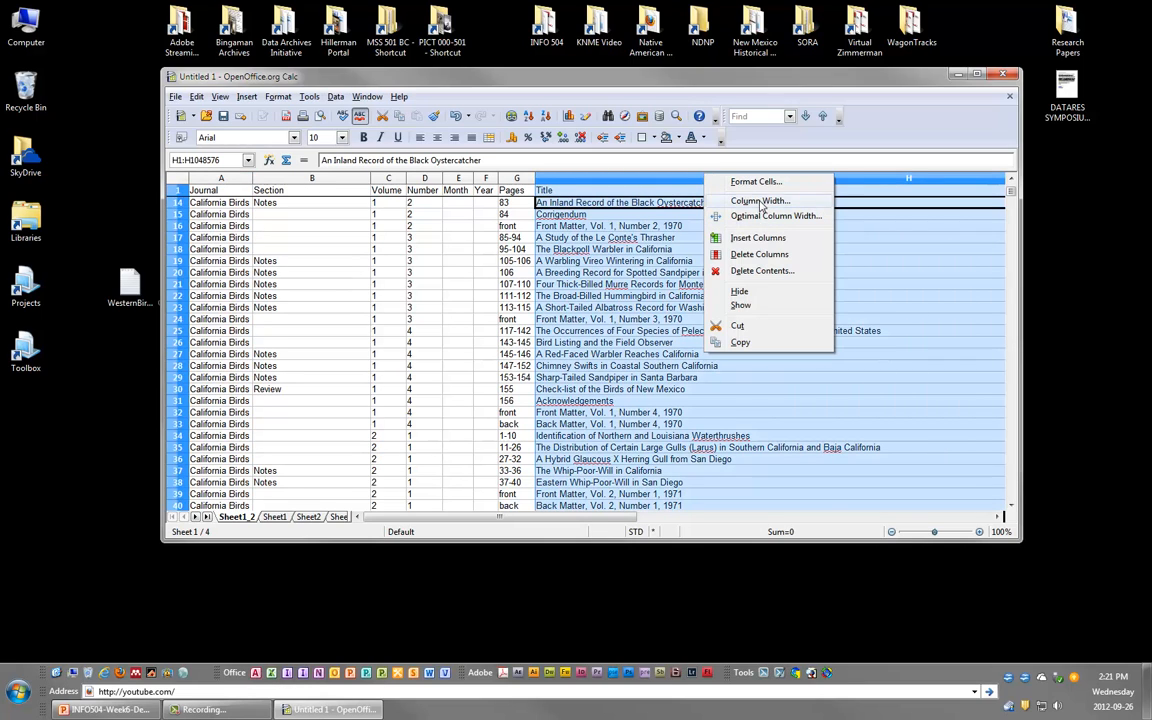
left_click(760, 201)
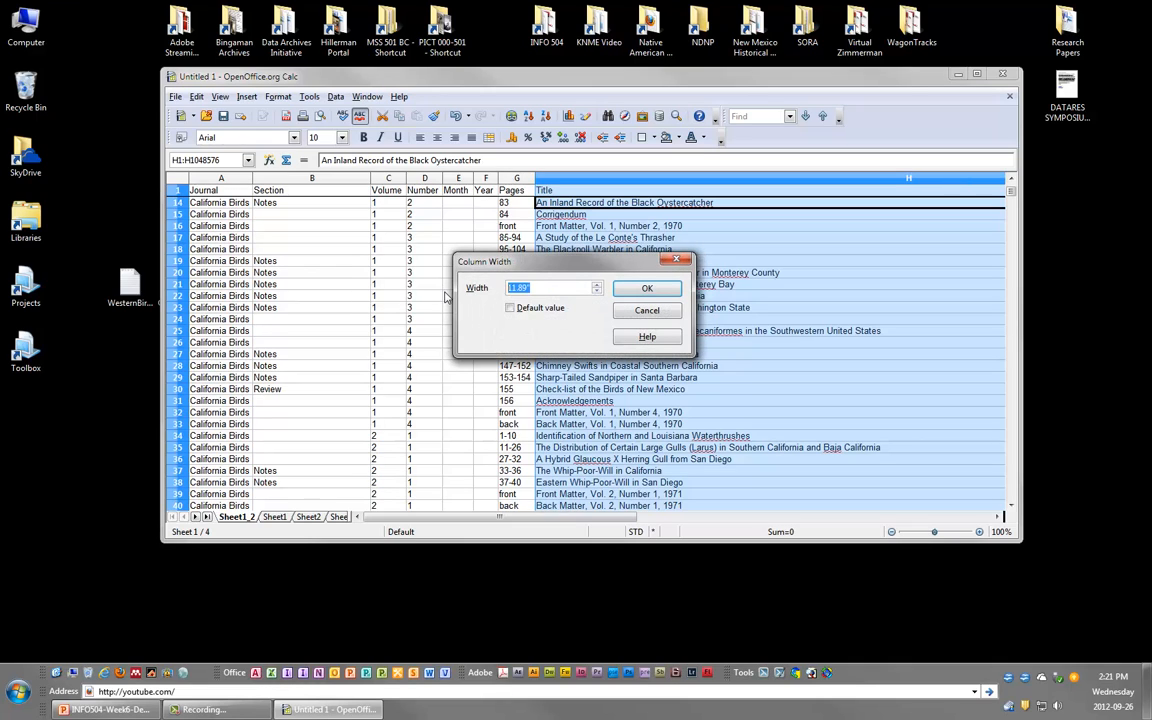
type("2")
left_click(647, 288)
Step: Set the width of the Authors column to 2 inches
right_click(728, 183)
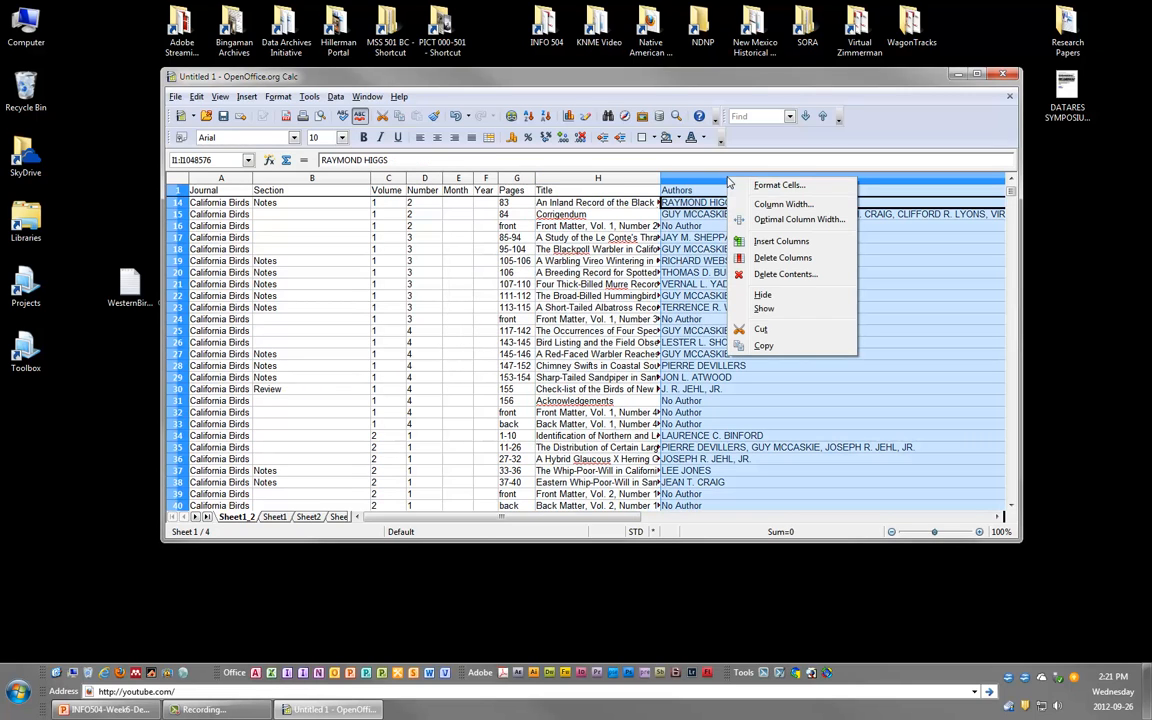
left_click(765, 203)
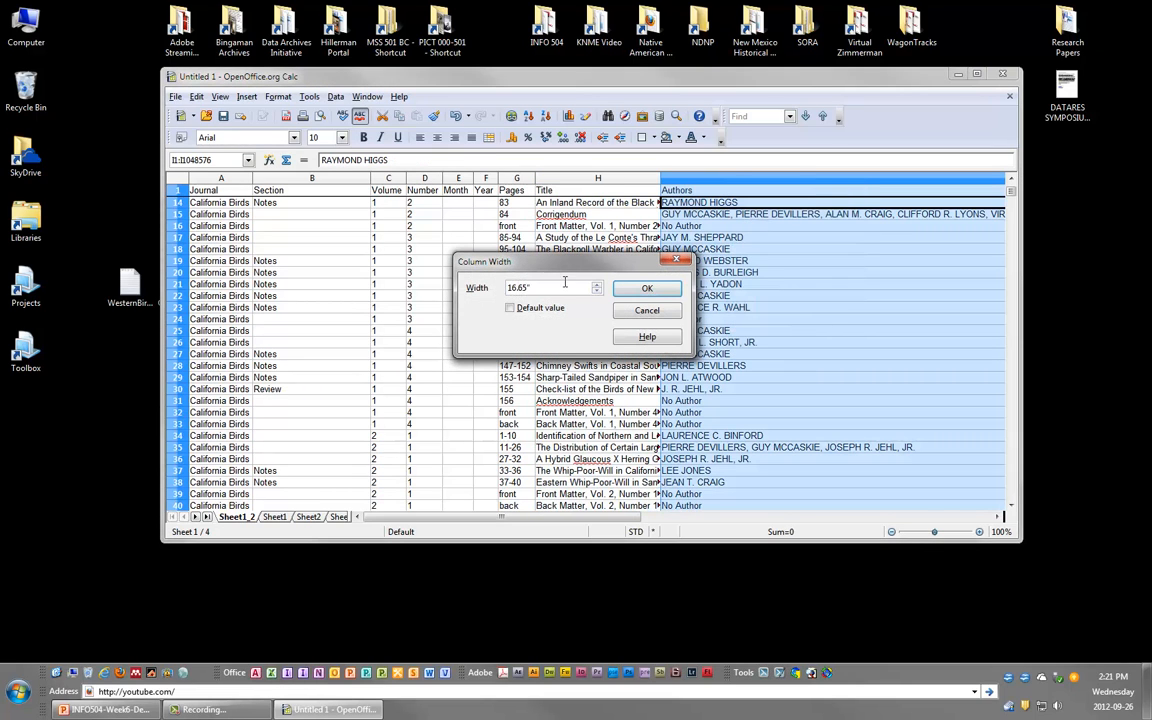
type("2")
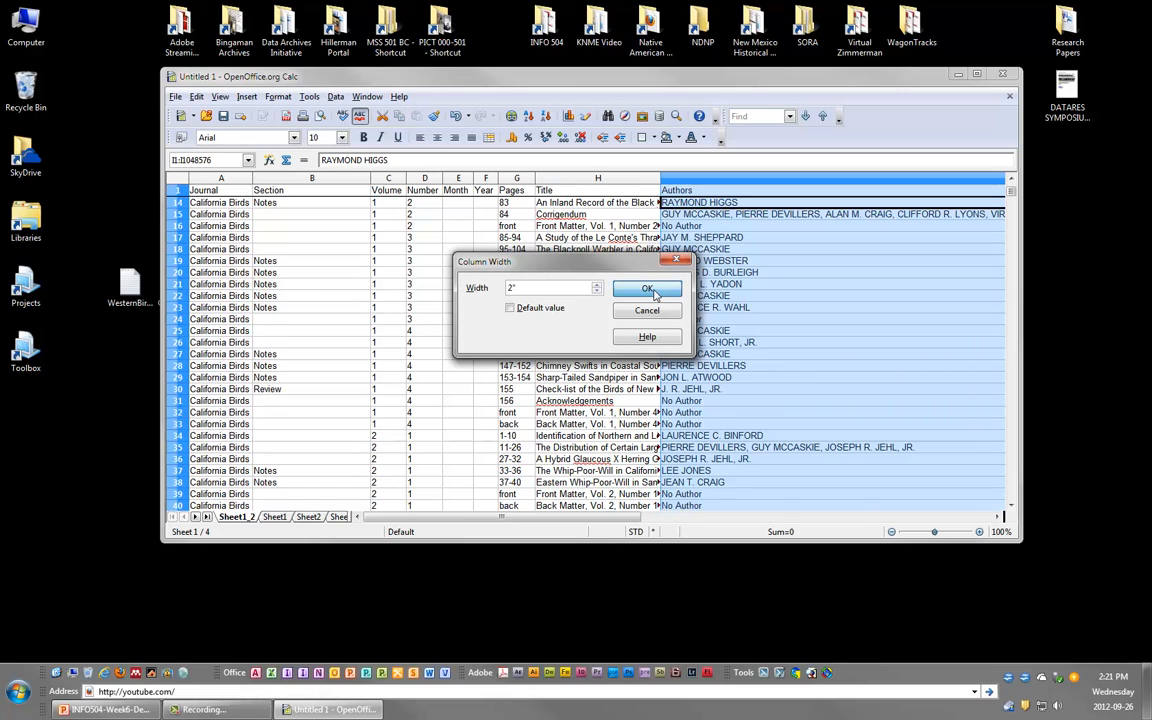
left_click(647, 288)
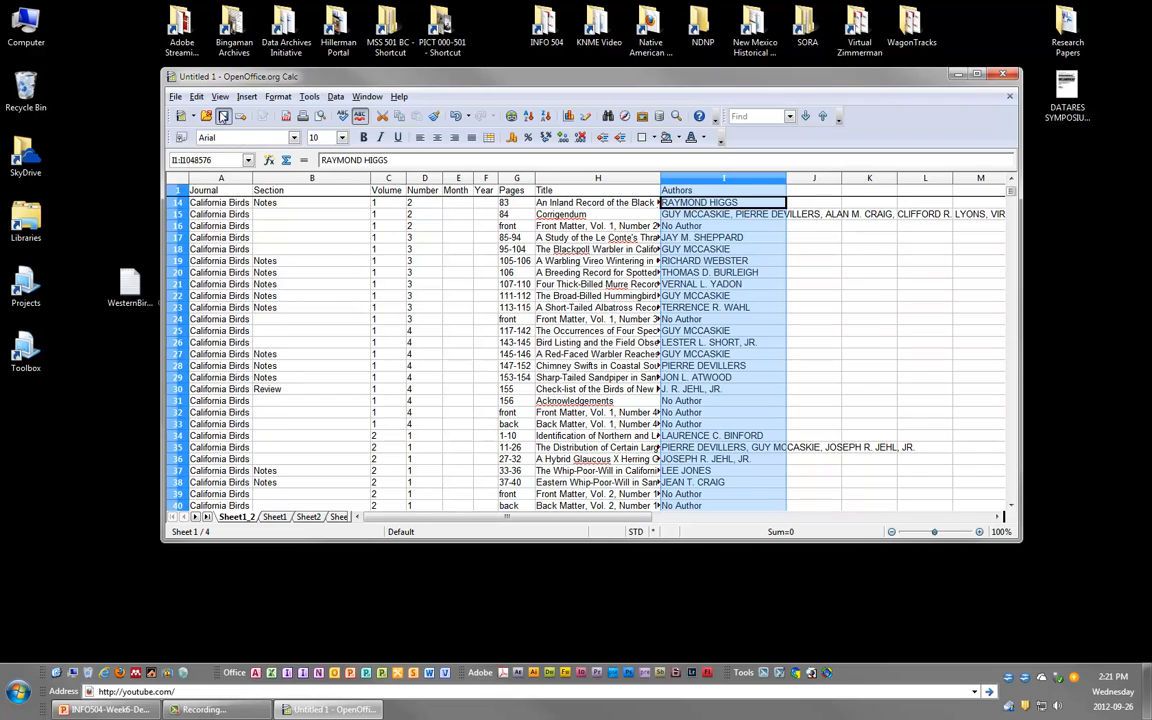
Step: Save the spreadsheet to the Desktop as KJC_WesternBirds in ODF Spreadsheet format
left_click(223, 116)
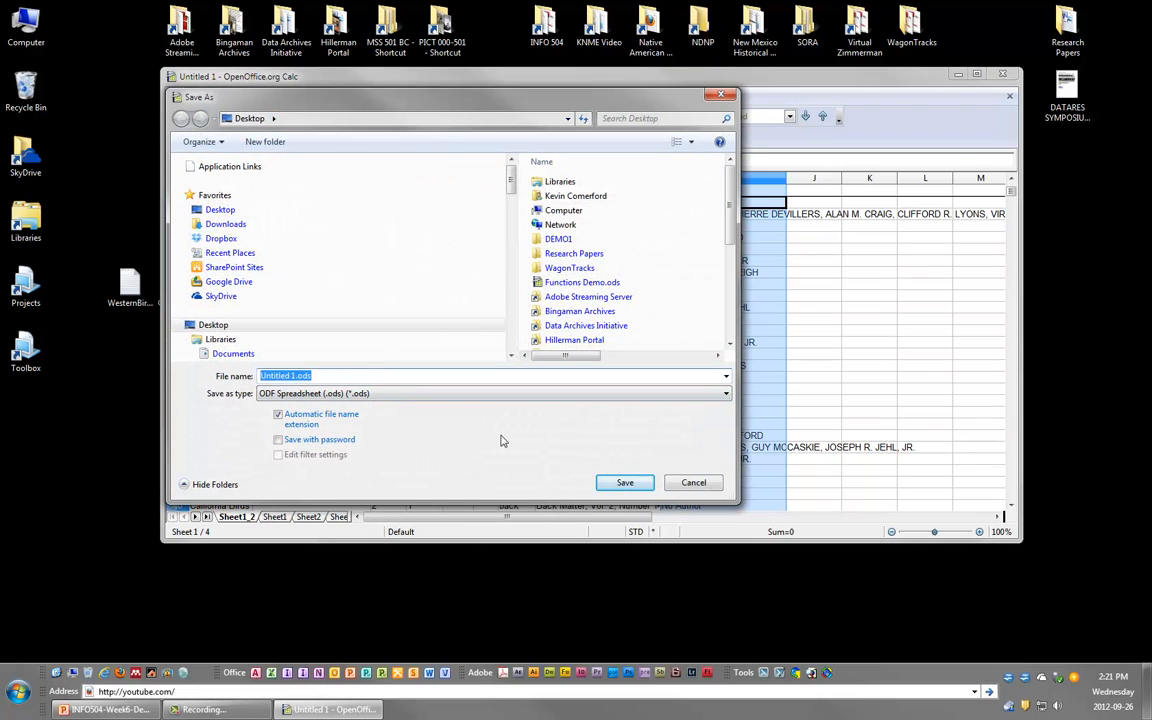
type("KJC_WesternBirds")
key("Return")
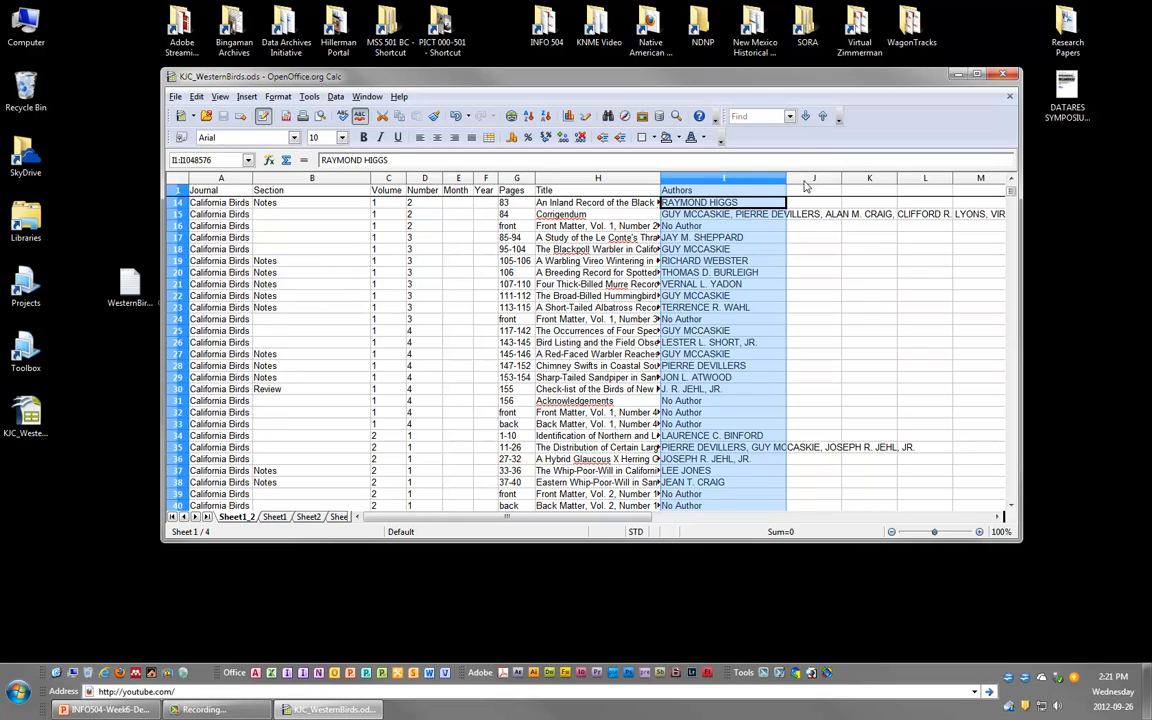
Step: Fill the empty column J with gray and narrow it into a thin divider beside the Authors column
left_click(817, 180)
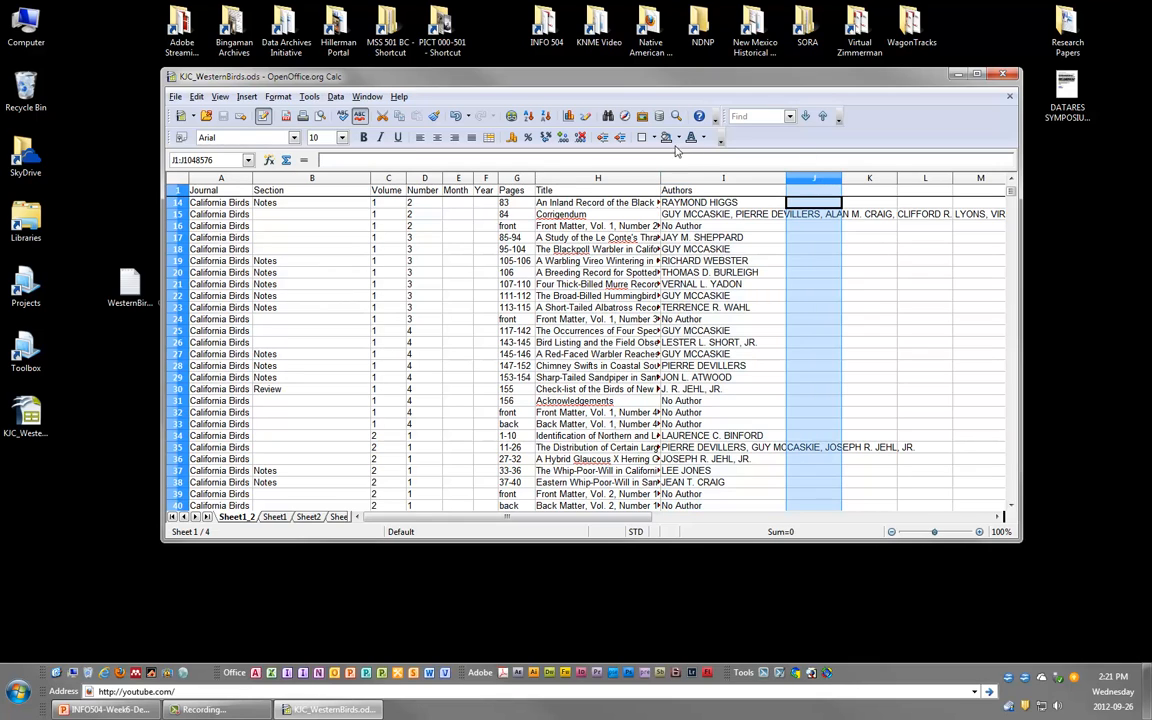
left_click(678, 139)
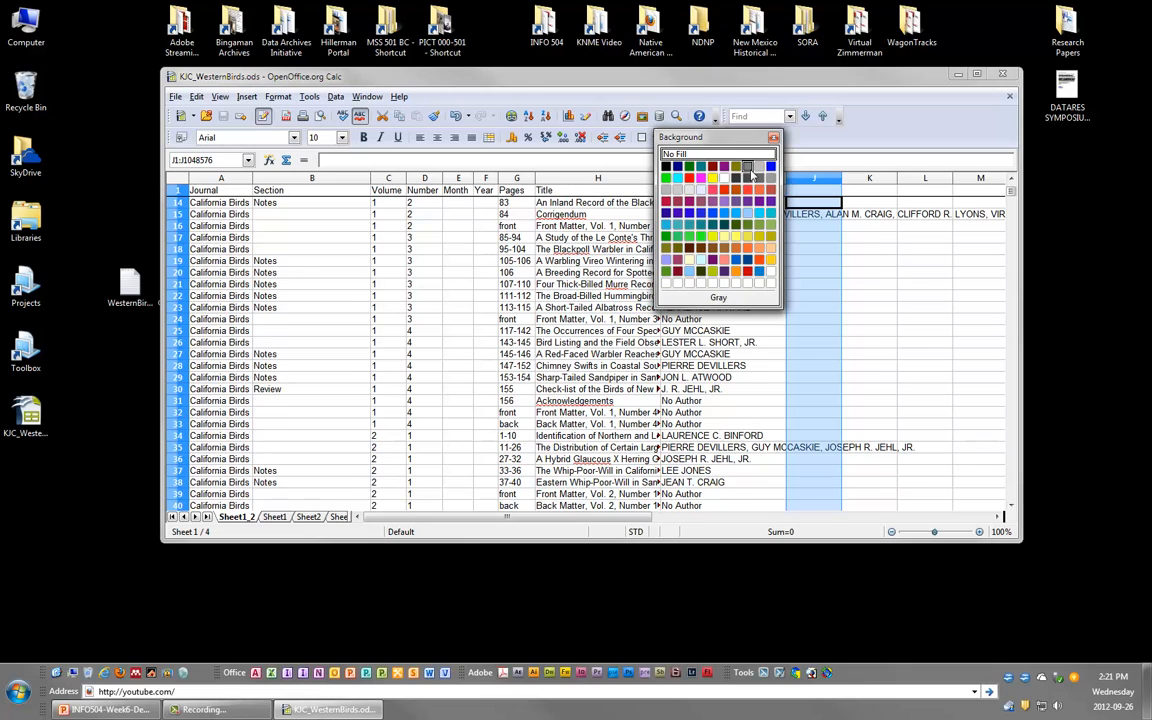
left_click(676, 164)
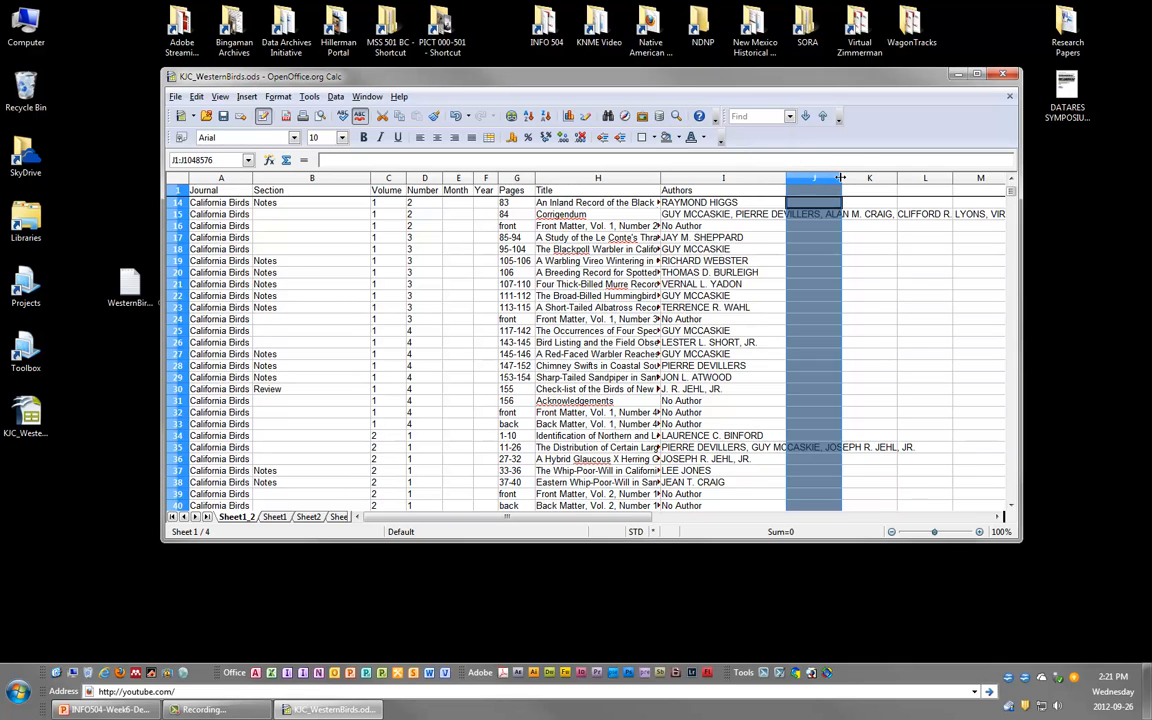
left_click_drag(842, 178, 200, 190)
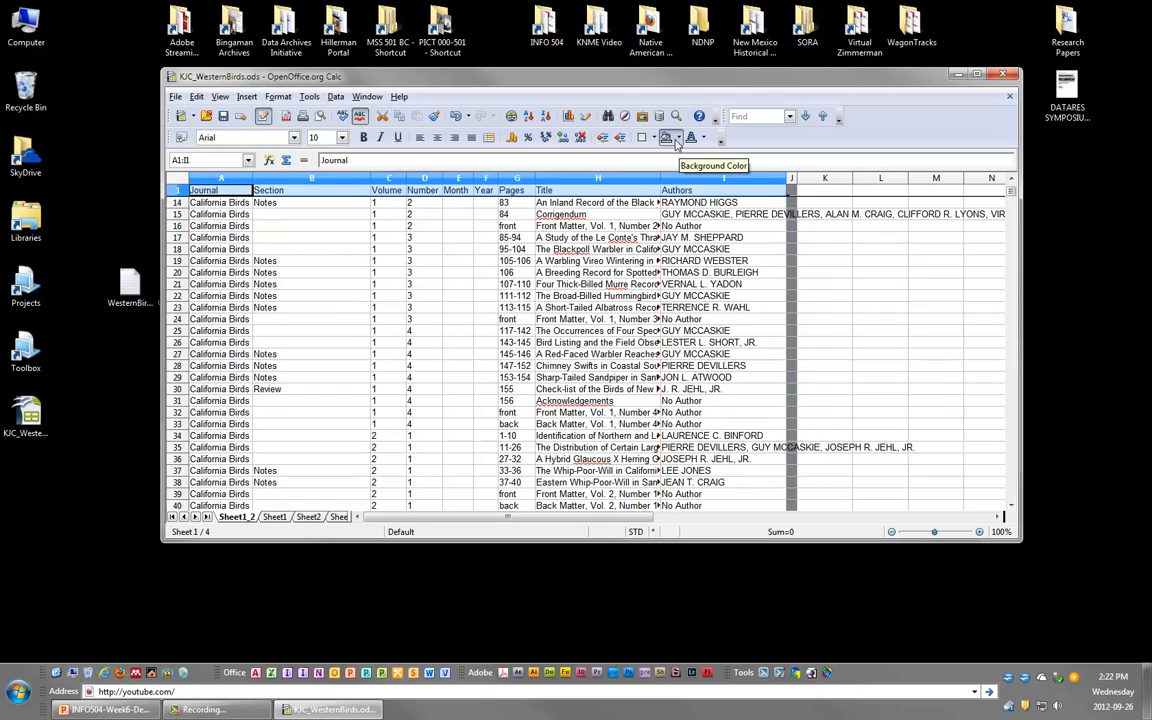
Step: Give the header cells A1 to I1, from Journal to Authors, a yellow background
left_click(677, 138)
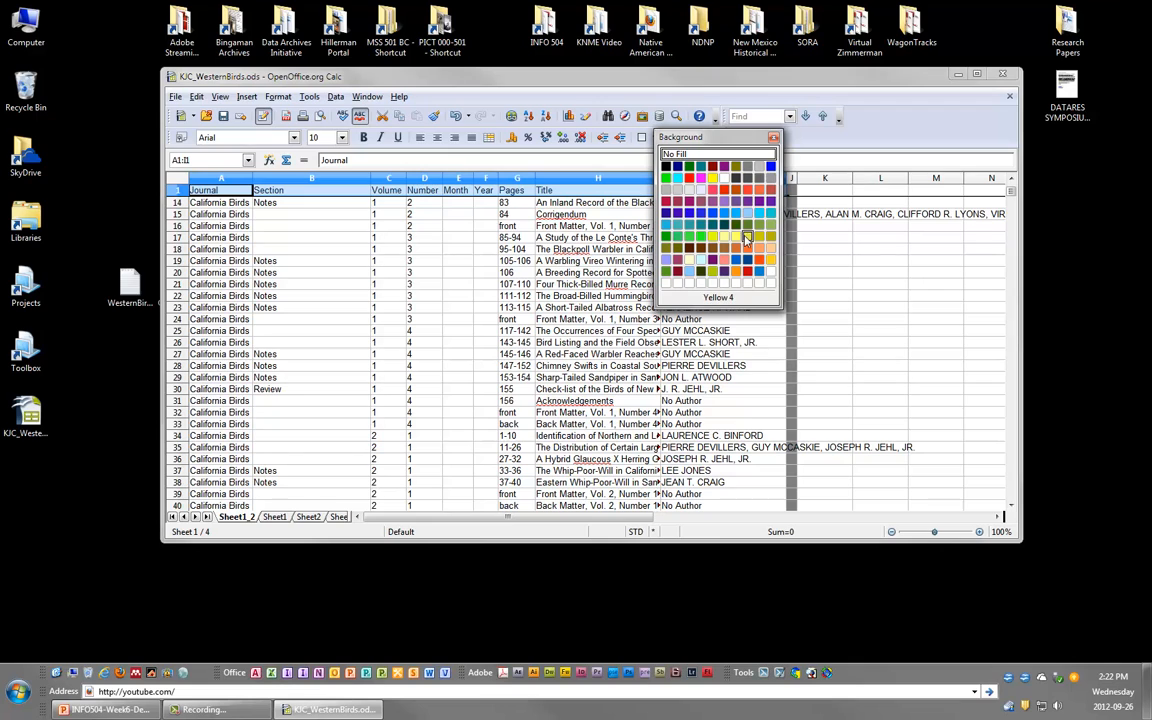
left_click(737, 240)
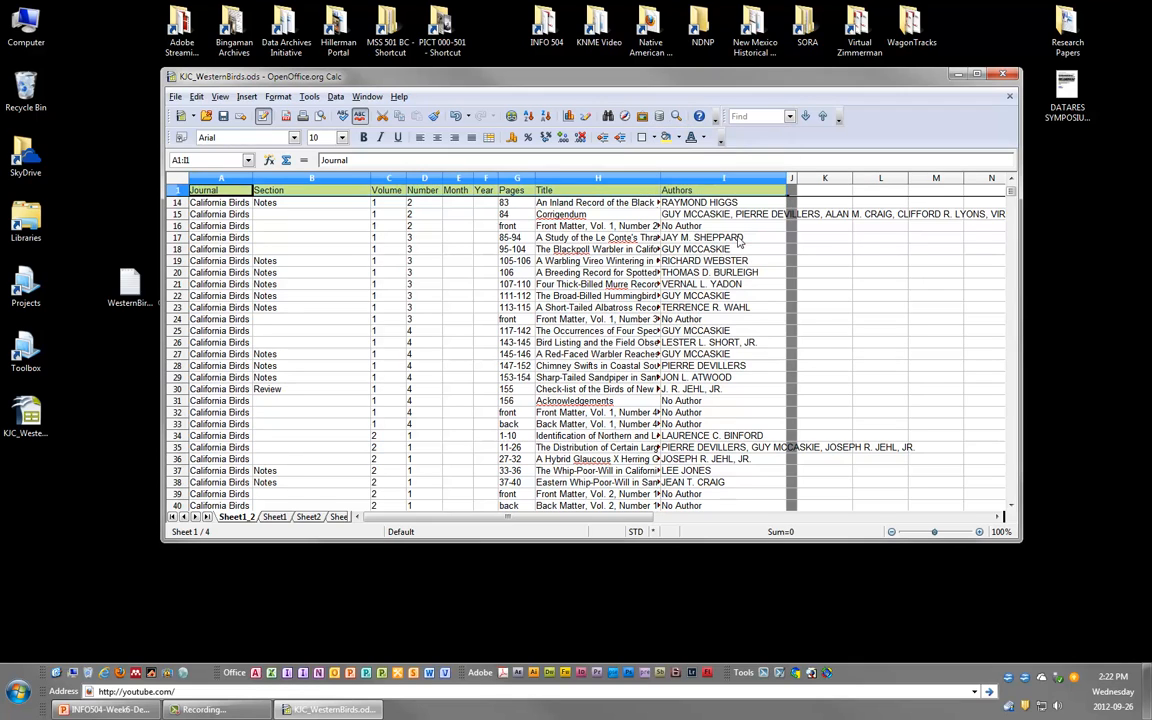
left_click(750, 228)
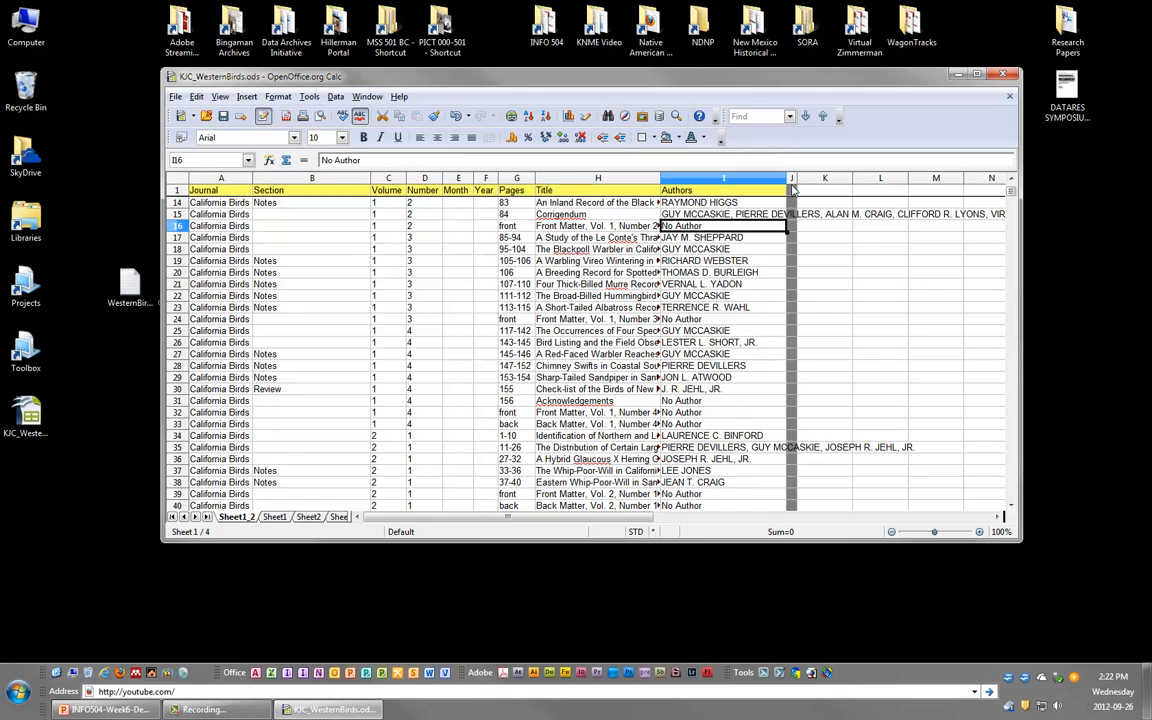
Step: Look over the empty columns from K onwards, beyond the gray divider, and return to the imported data
left_click_drag(595, 517, 705, 527)
left_click(553, 193)
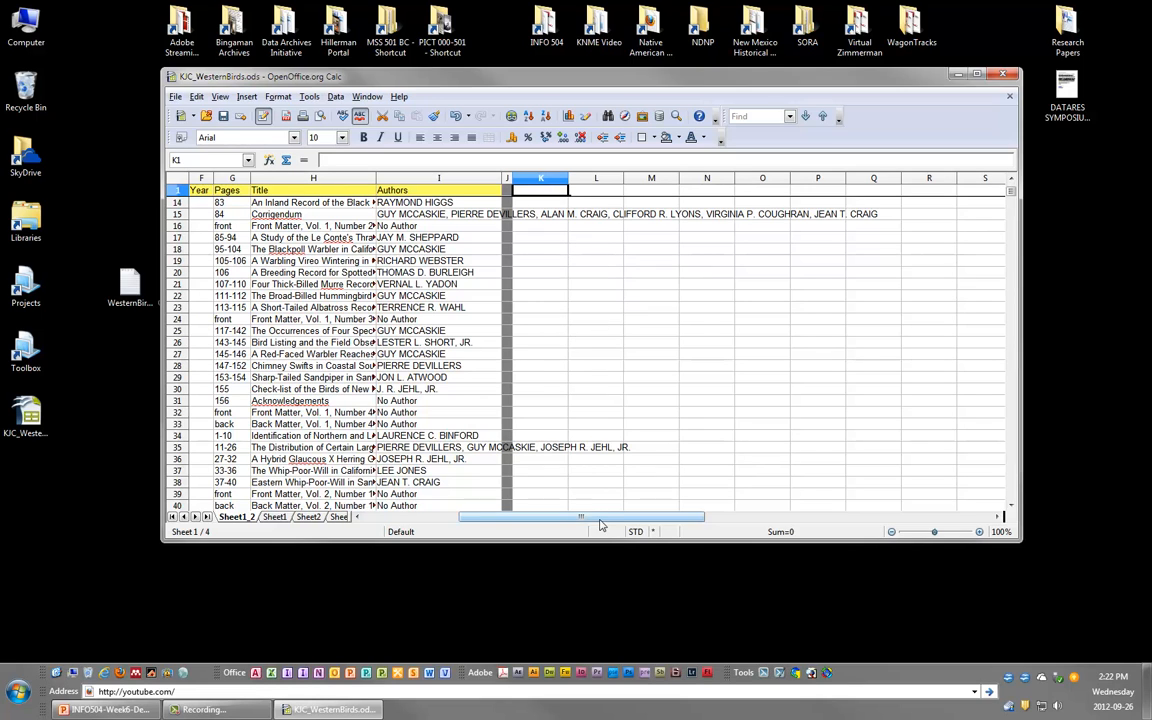
left_click_drag(602, 520, 472, 523)
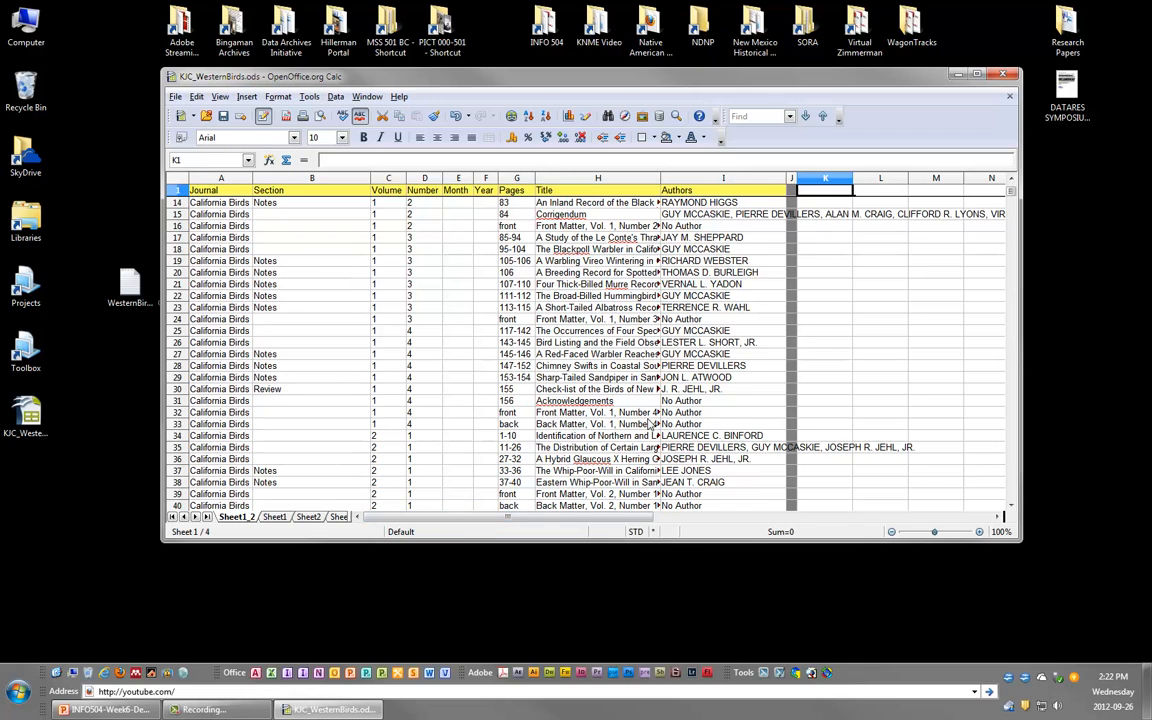
left_click_drag(452, 523, 360, 528)
Step: Switch to the INFO504-Week6-Demo1 presentation in PowerPoint and view the completed example and Spreadsheet Instructions slides as a slide show
left_click(148, 708)
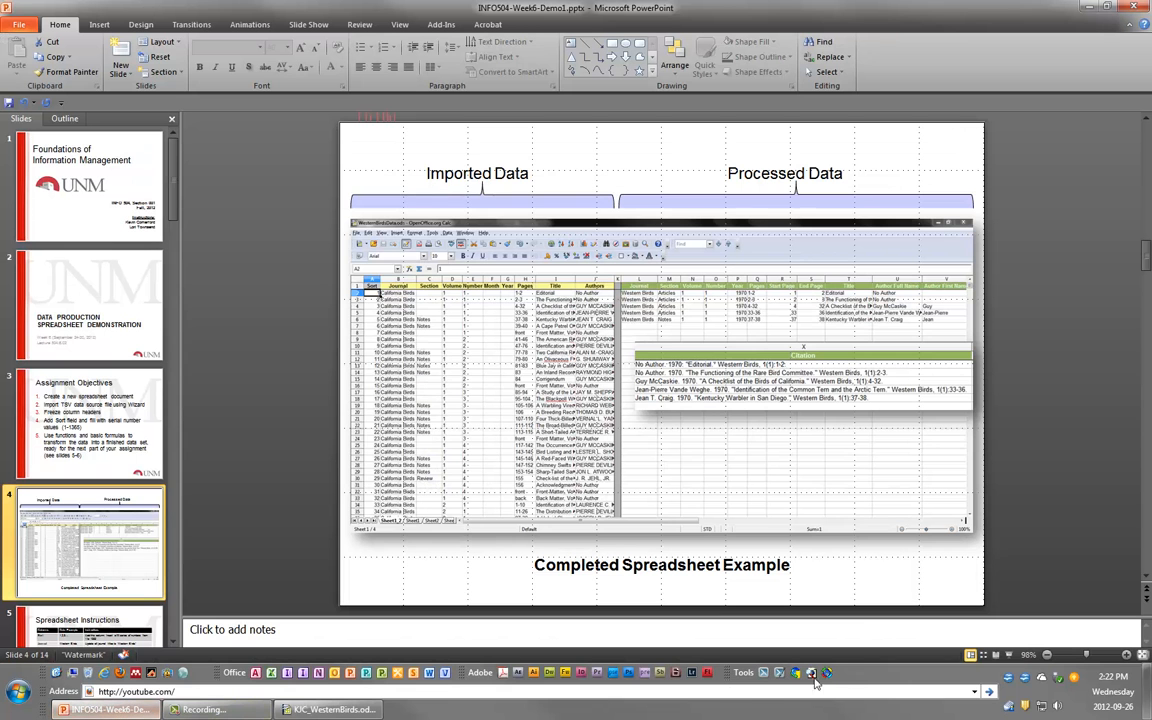
left_click(1010, 655)
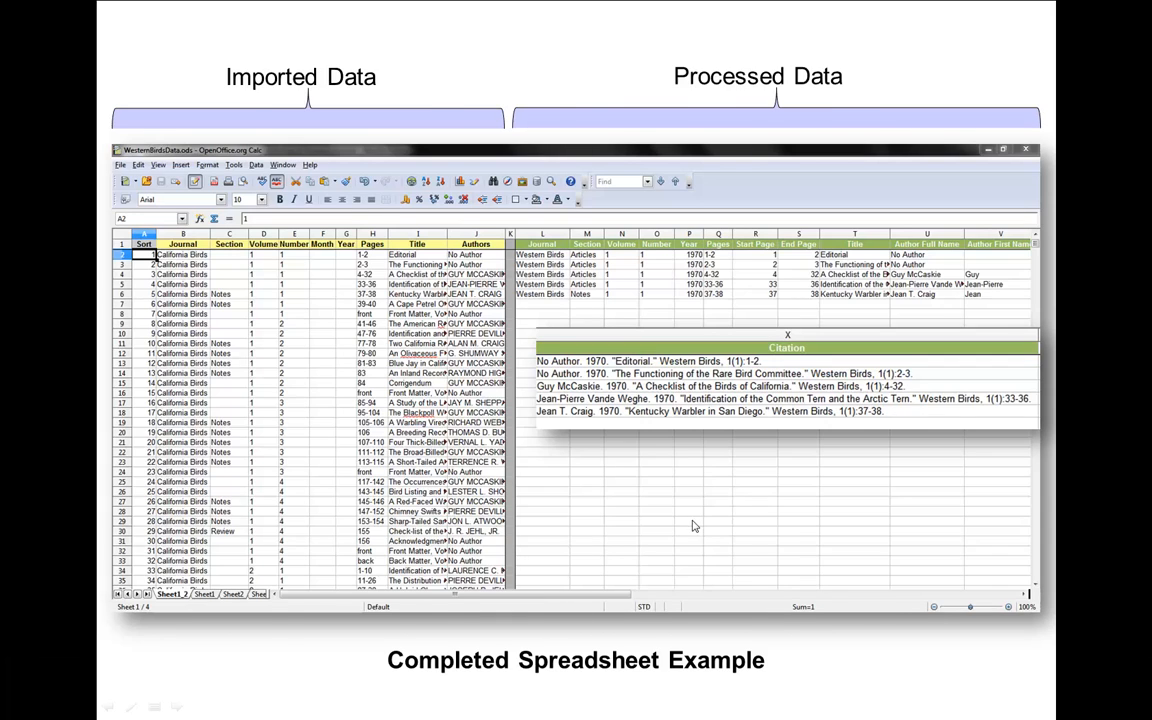
left_click(692, 519)
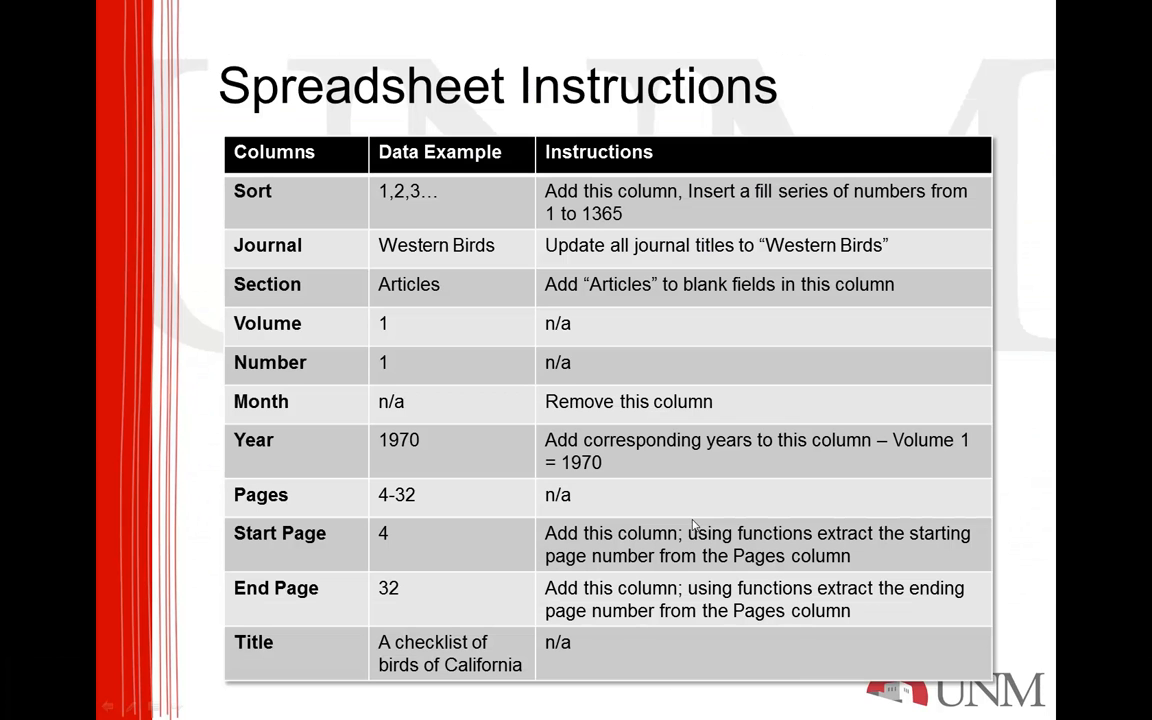
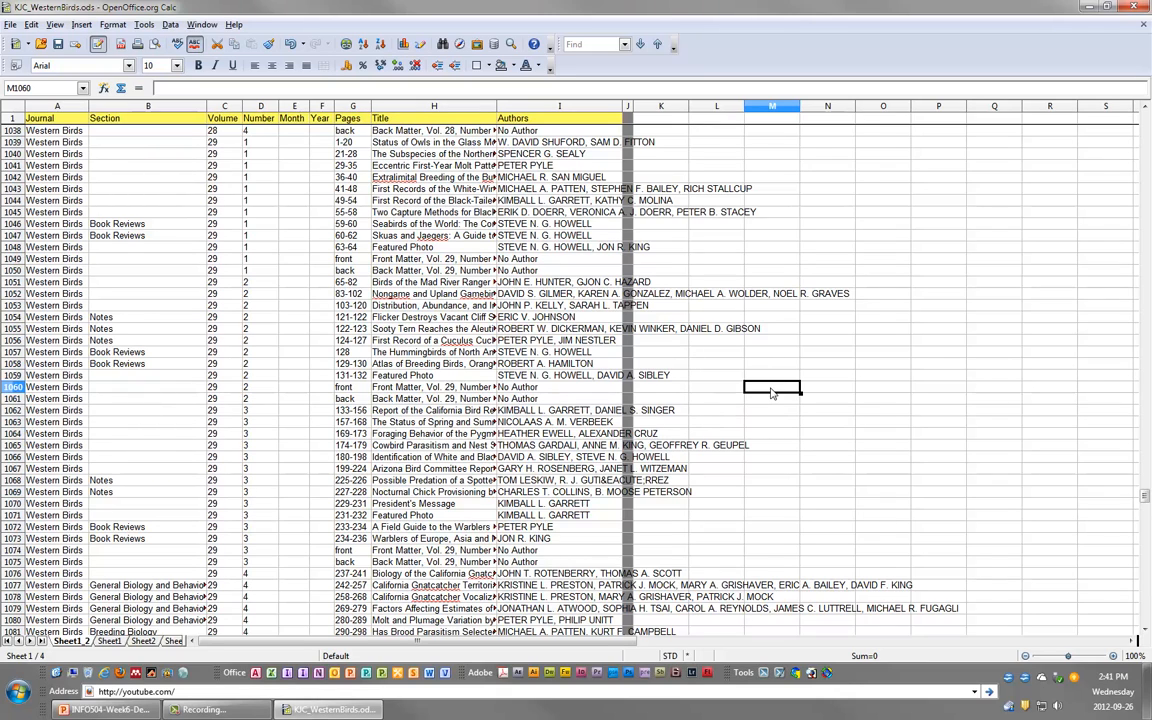
Step: Enter the formula =LEFT(I1060;2) in cell M1060 to extract the first two characters of the Authors entry
type("=")
type("LE")
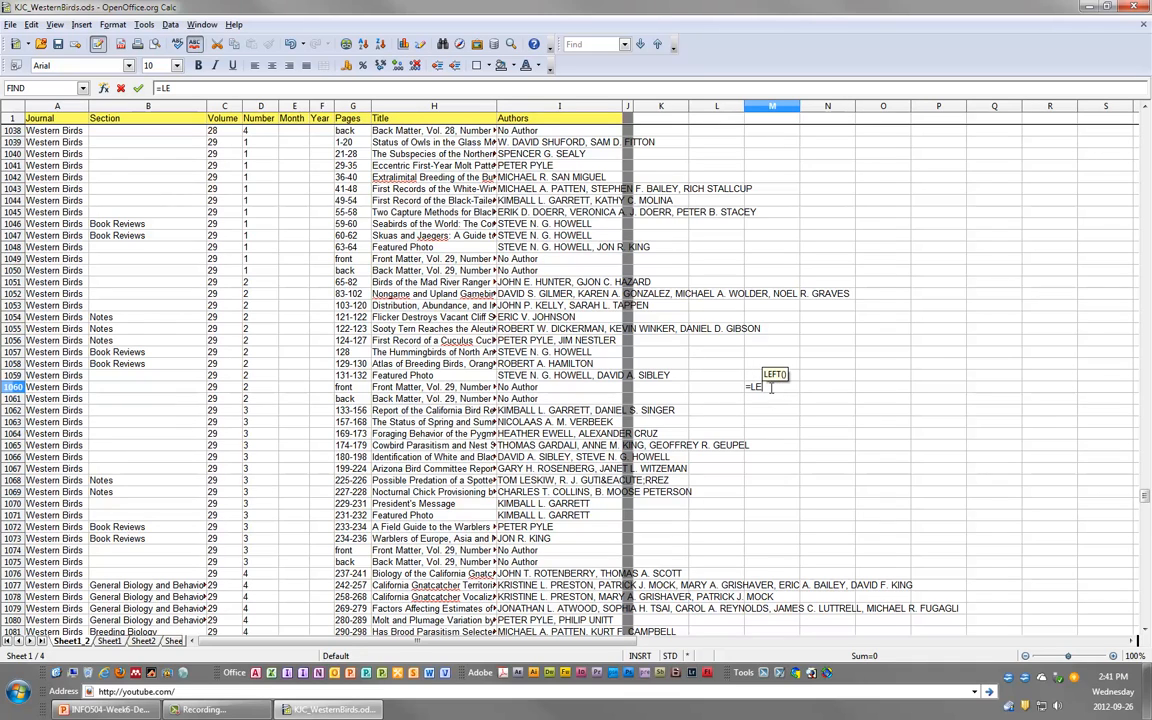
type("FT(")
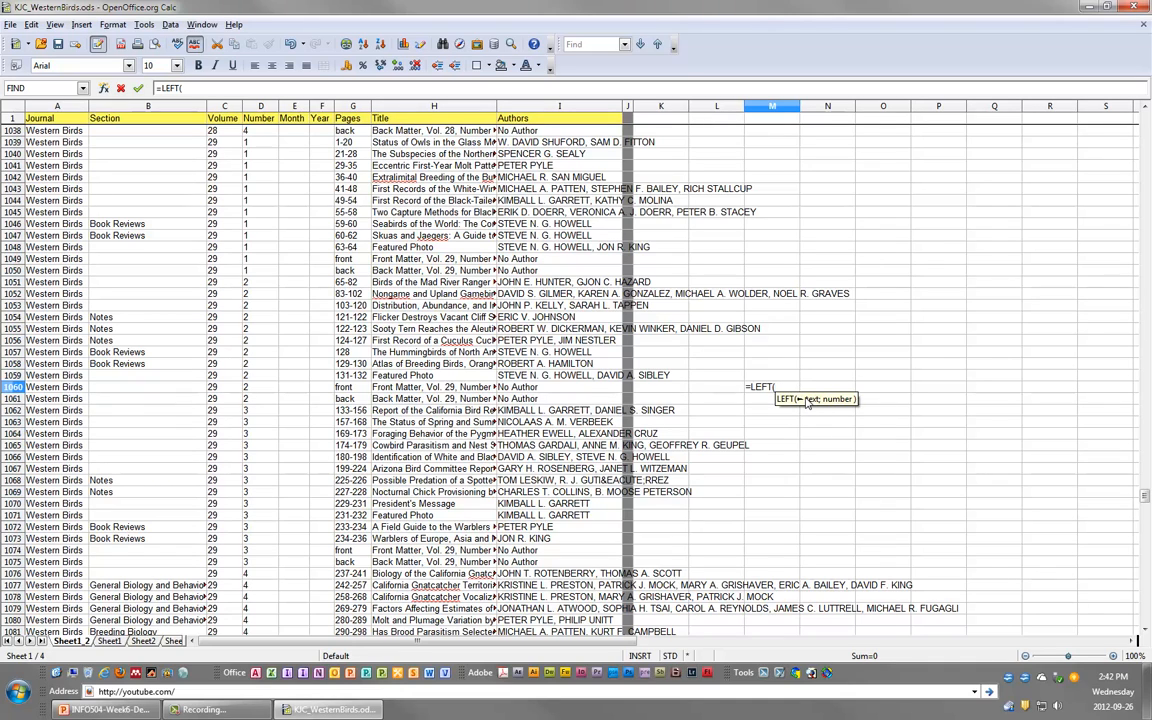
left_click(546, 391)
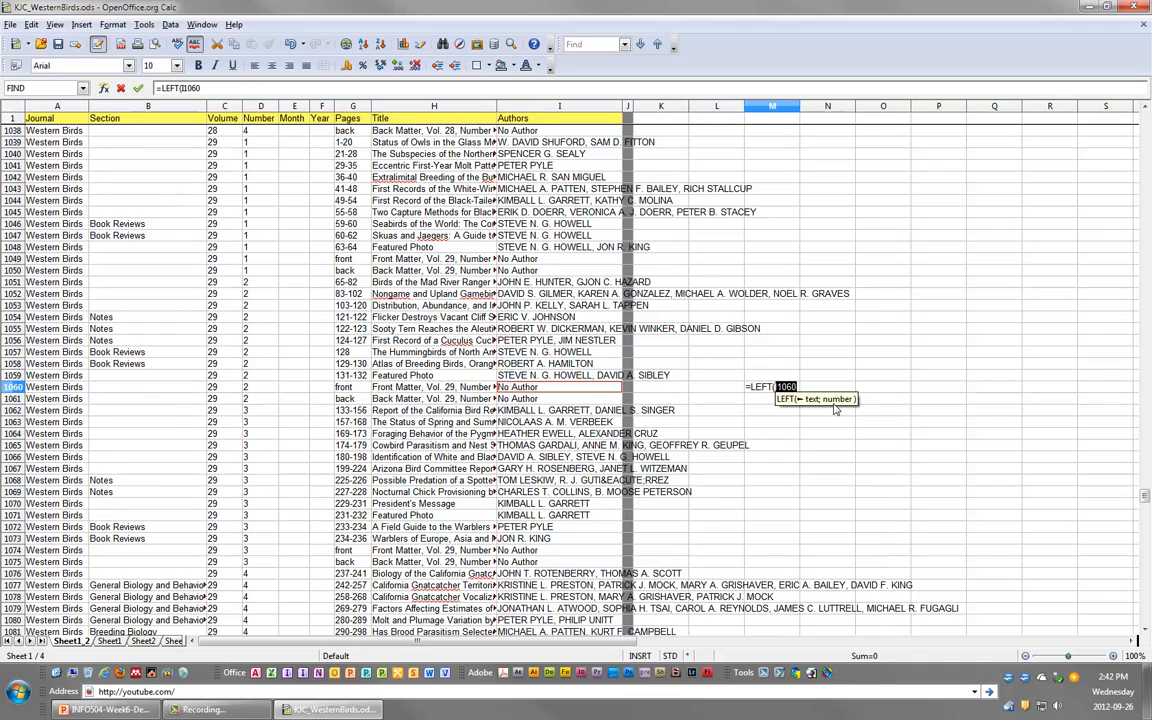
type(";")
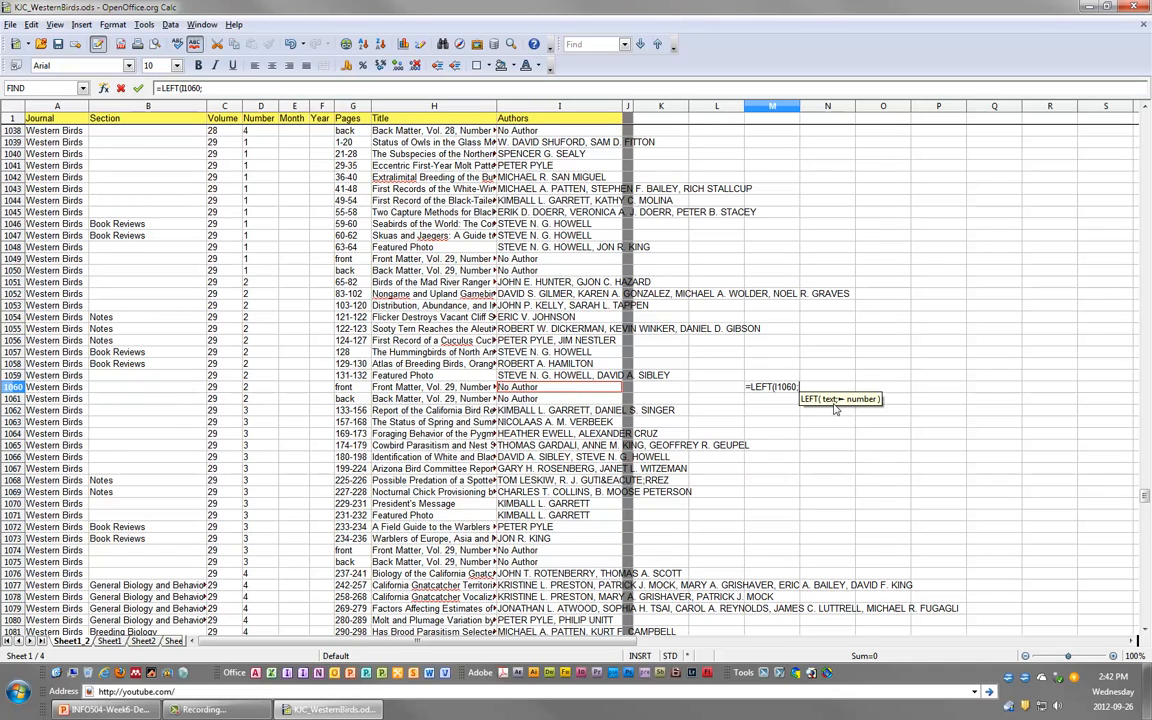
type("2")
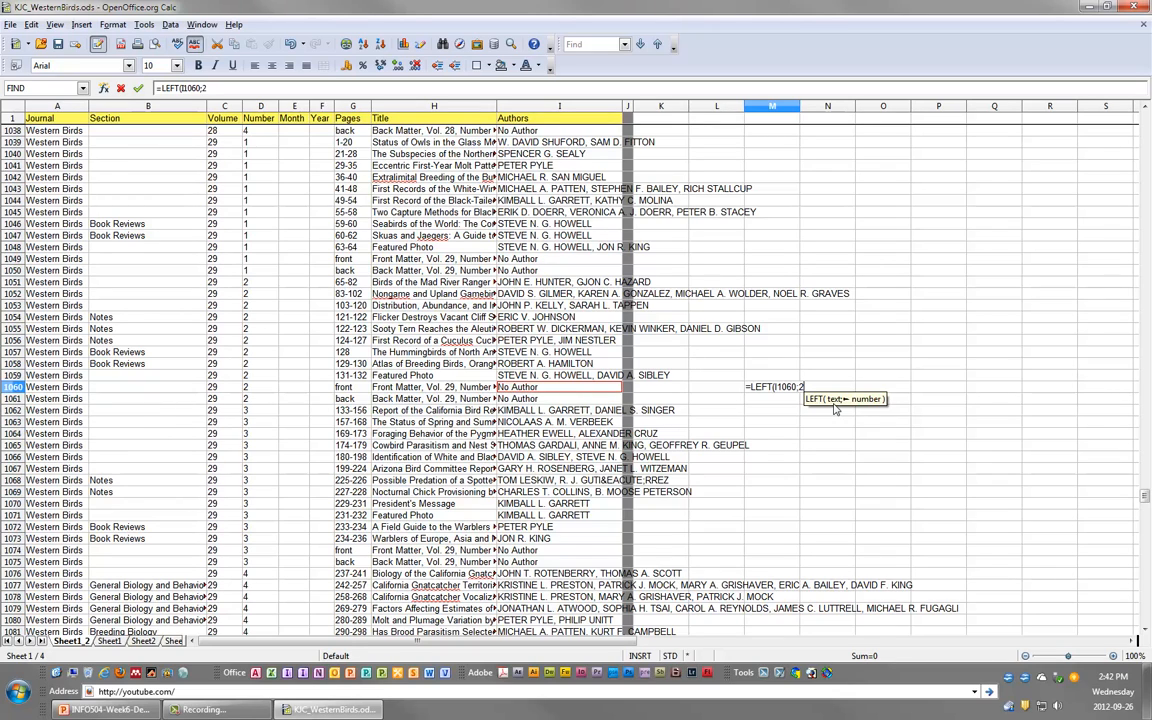
type(")")
key("Return")
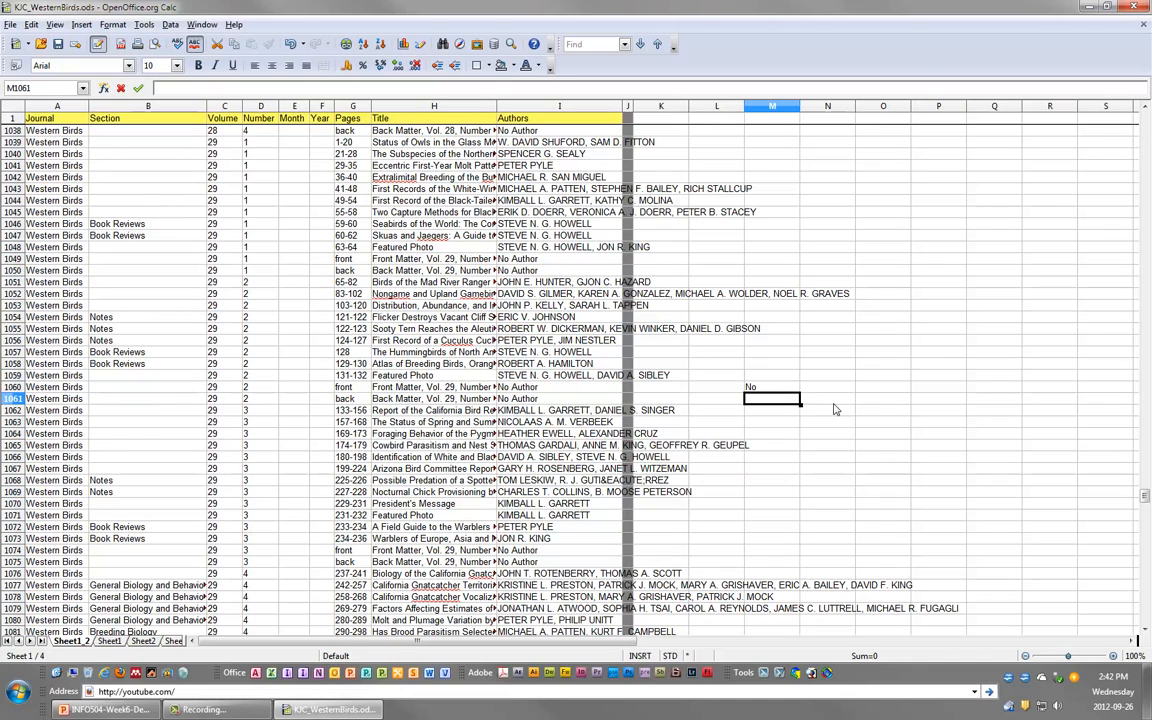
key("Up")
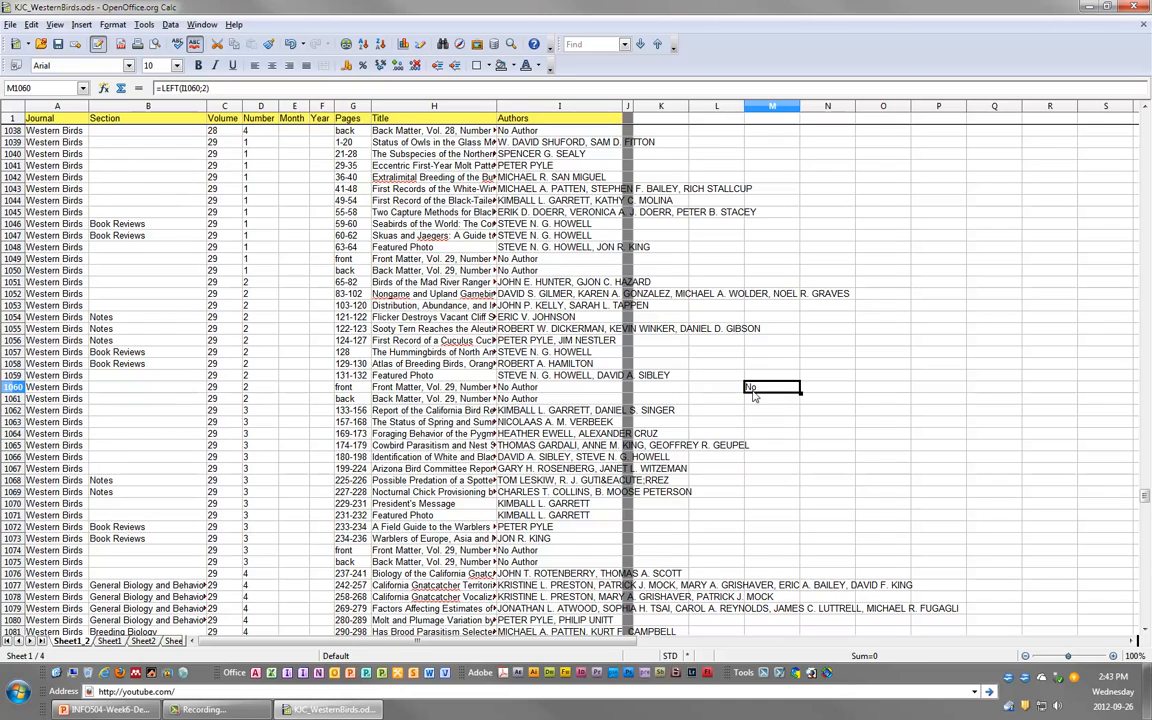
Step: Enter the formula =MID(I1060;4;255) in cell N1060 to extract the Authors text from the fourth character onwards
left_click(826, 392)
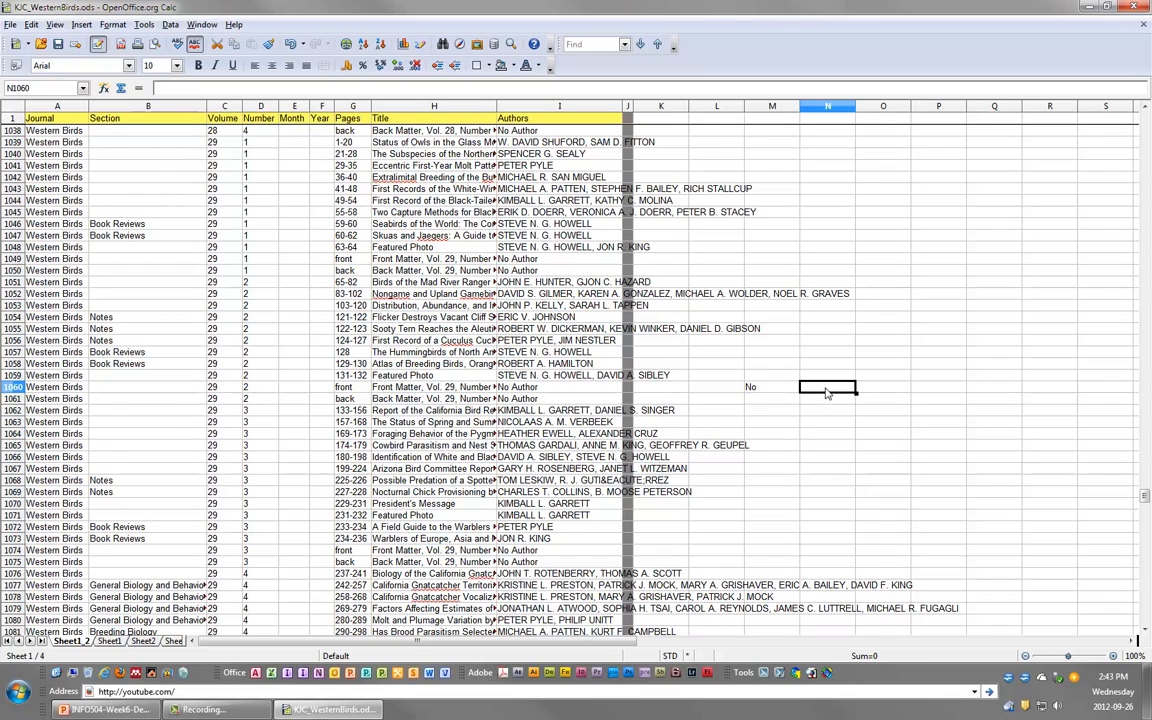
type("=MID")
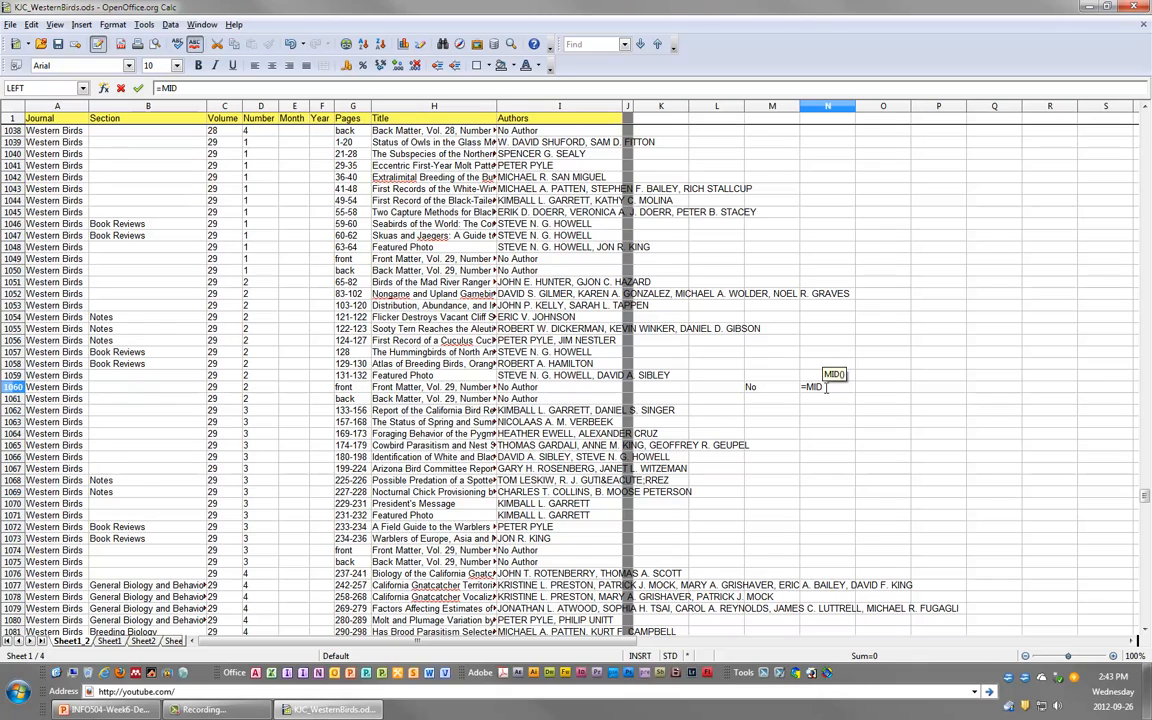
type("(")
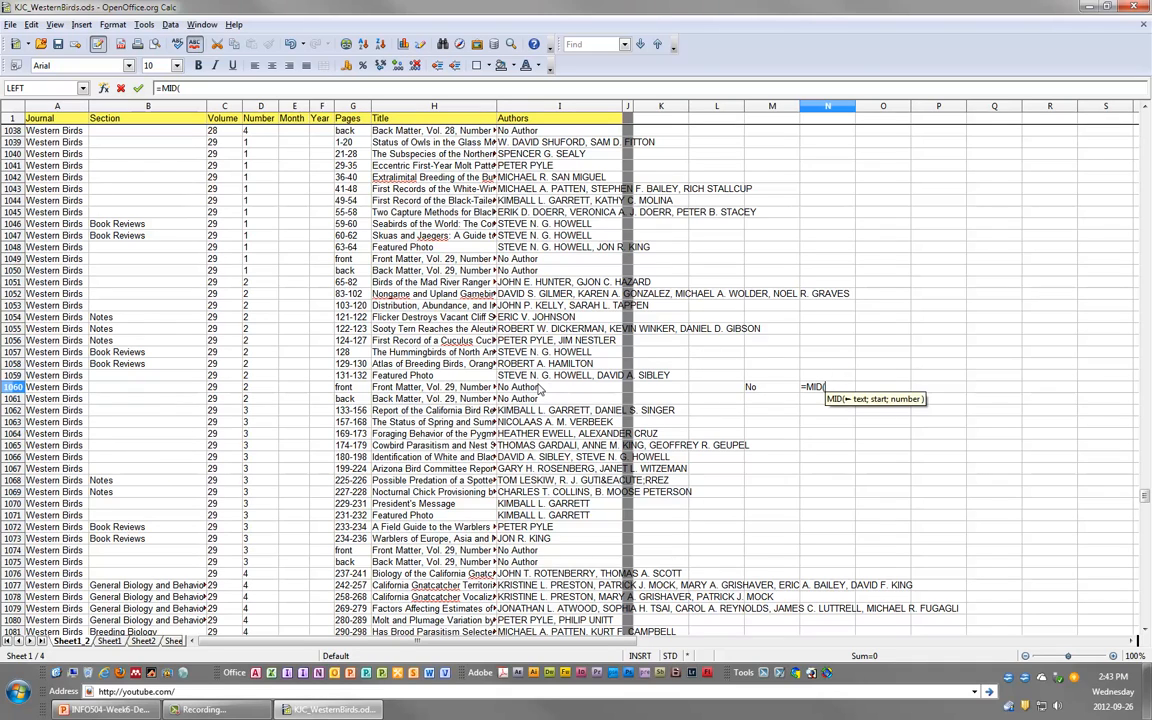
left_click(538, 389)
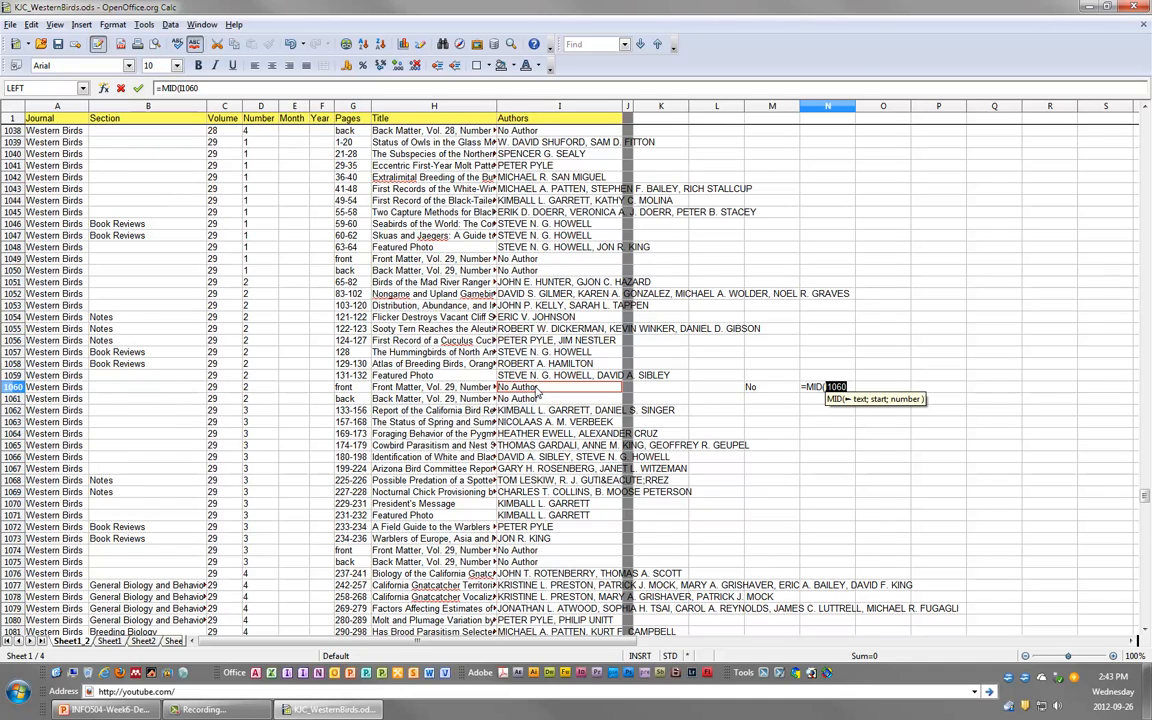
type(";")
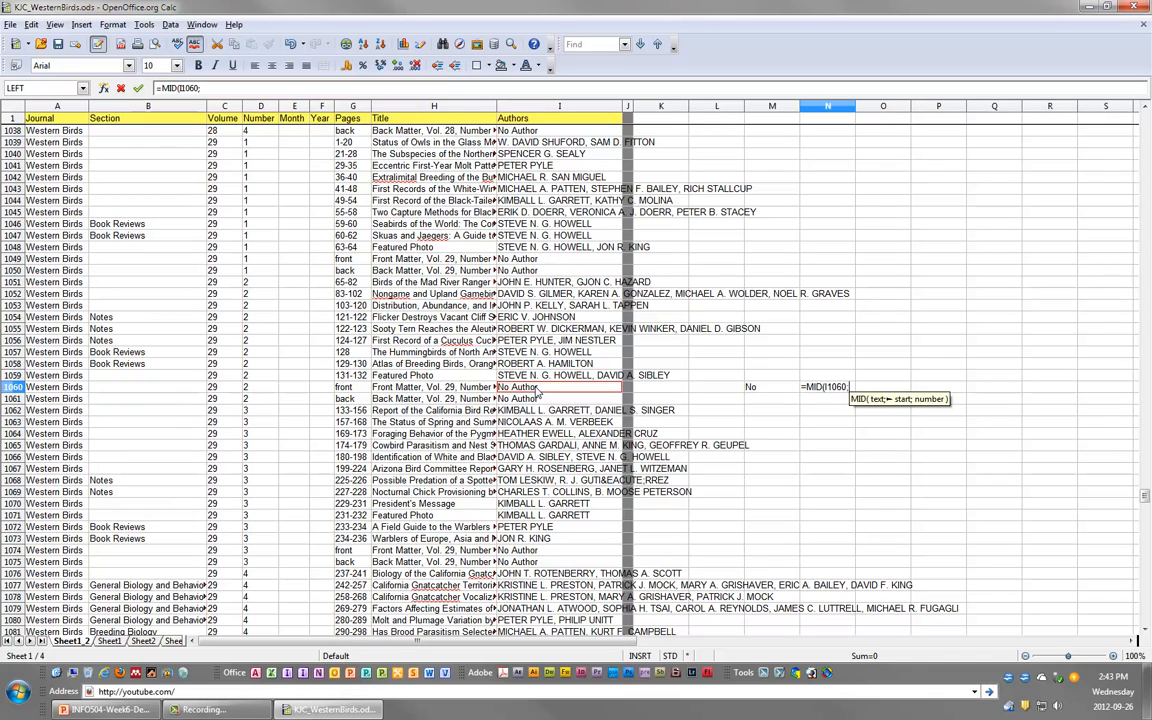
type("4")
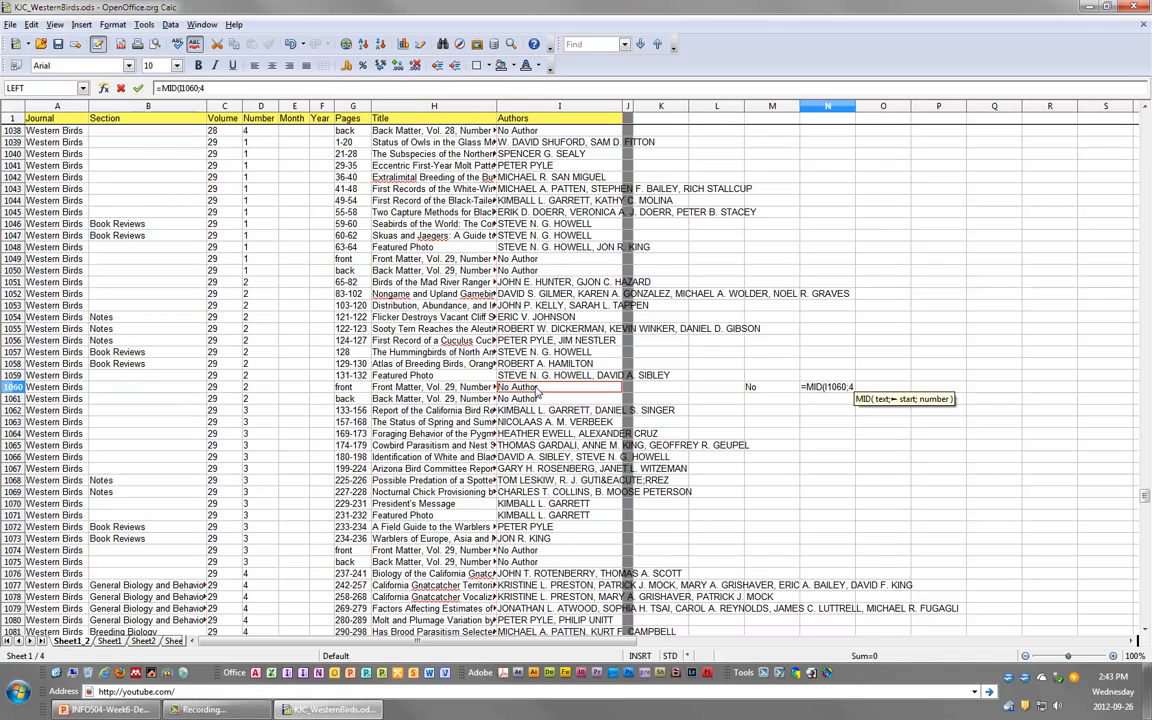
type(";")
type("255")
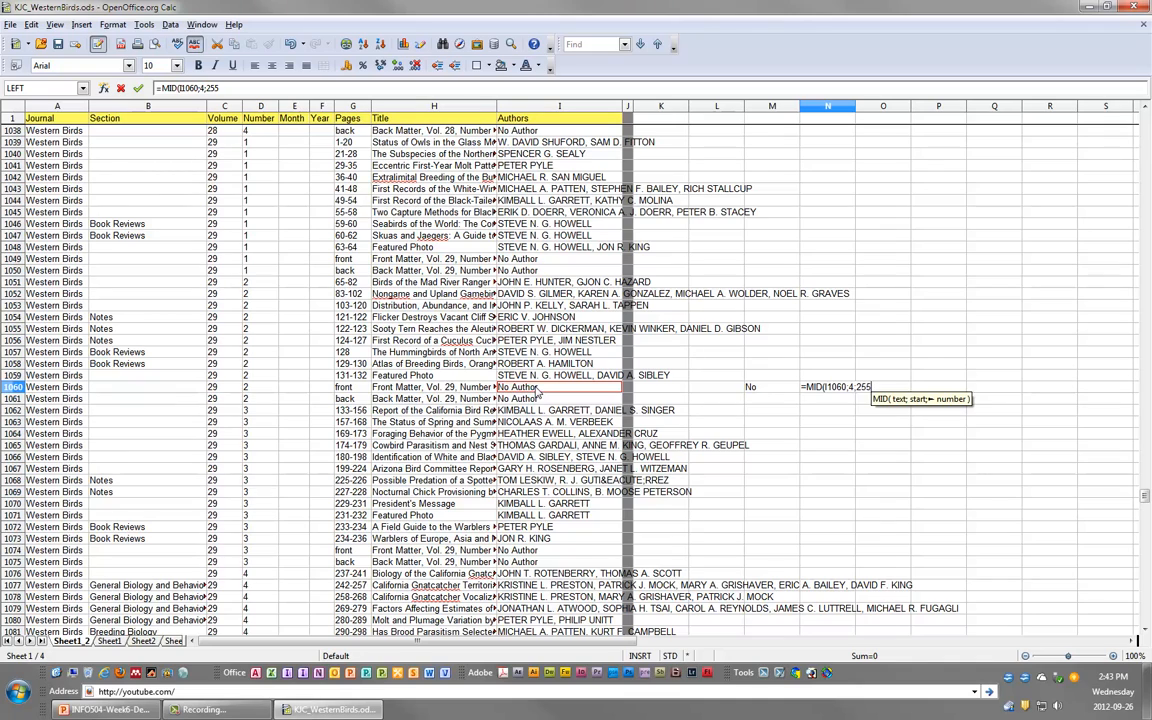
type(")")
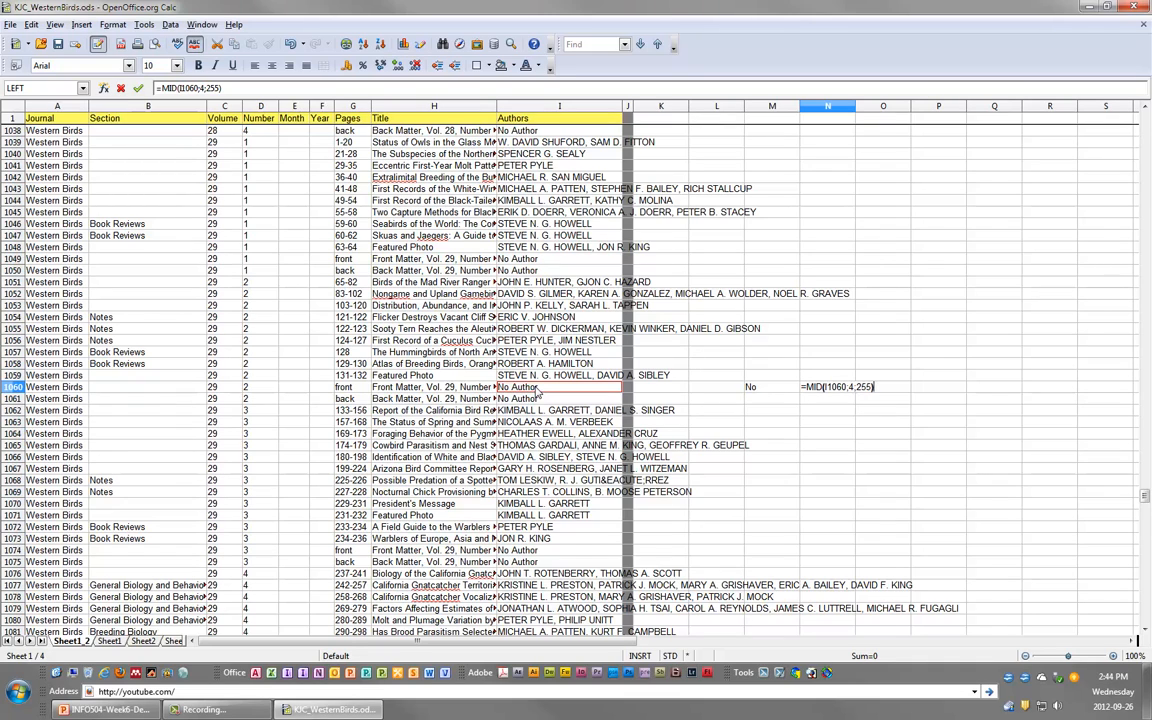
key("Return")
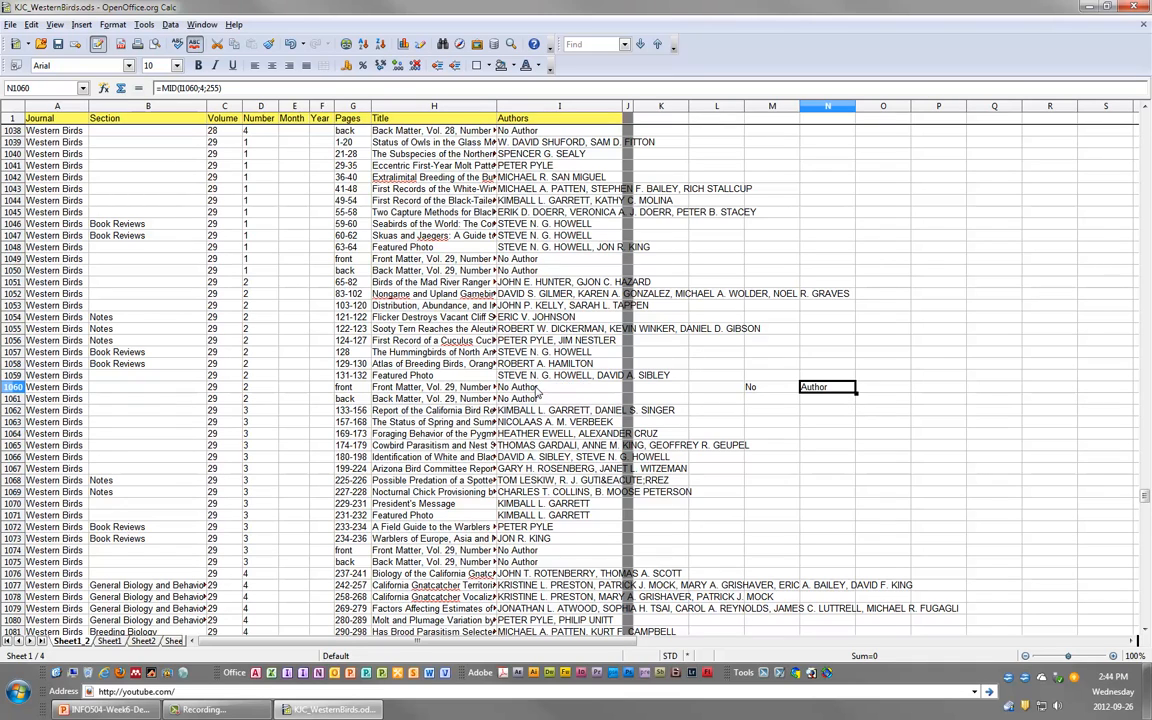
Step: Copy the MID formula from cell N1060 into cells N1061 through N1072
right_click(818, 394)
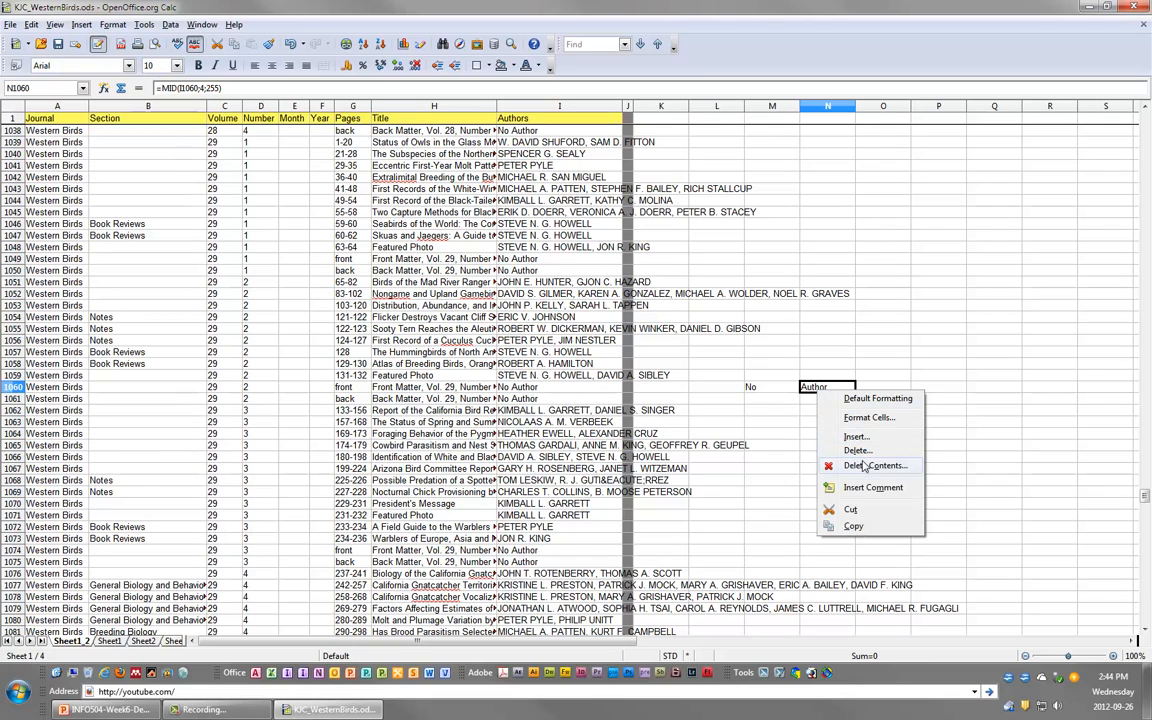
left_click(853, 529)
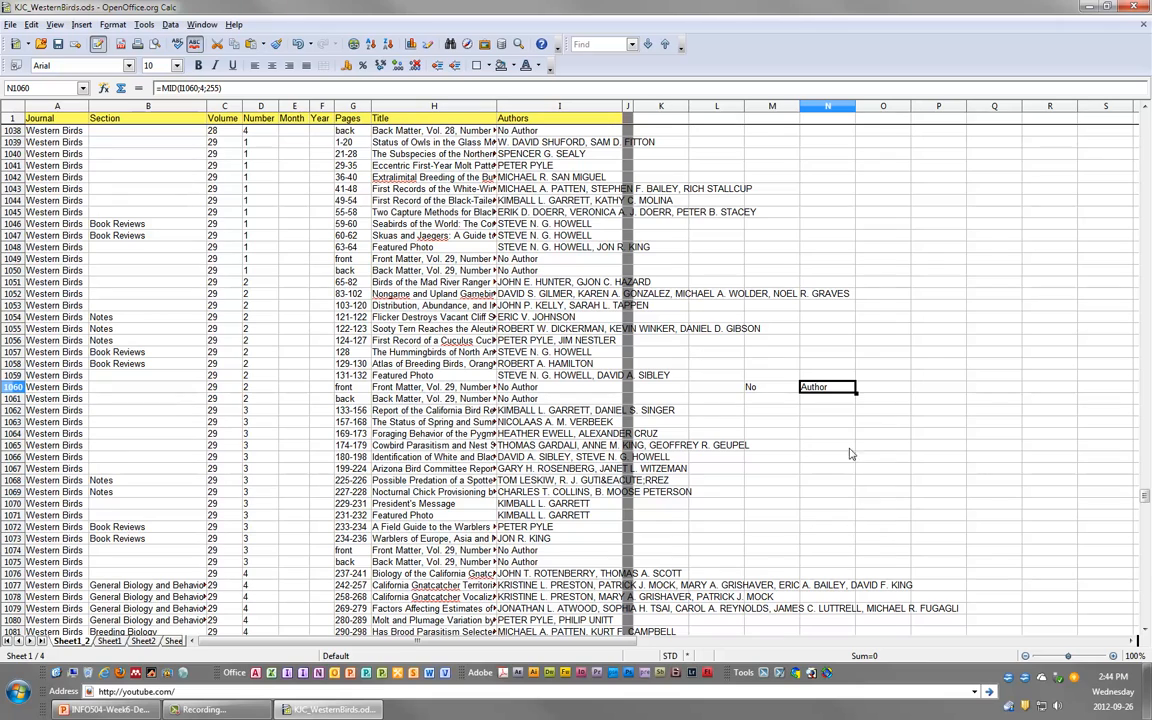
left_click_drag(826, 403, 826, 528)
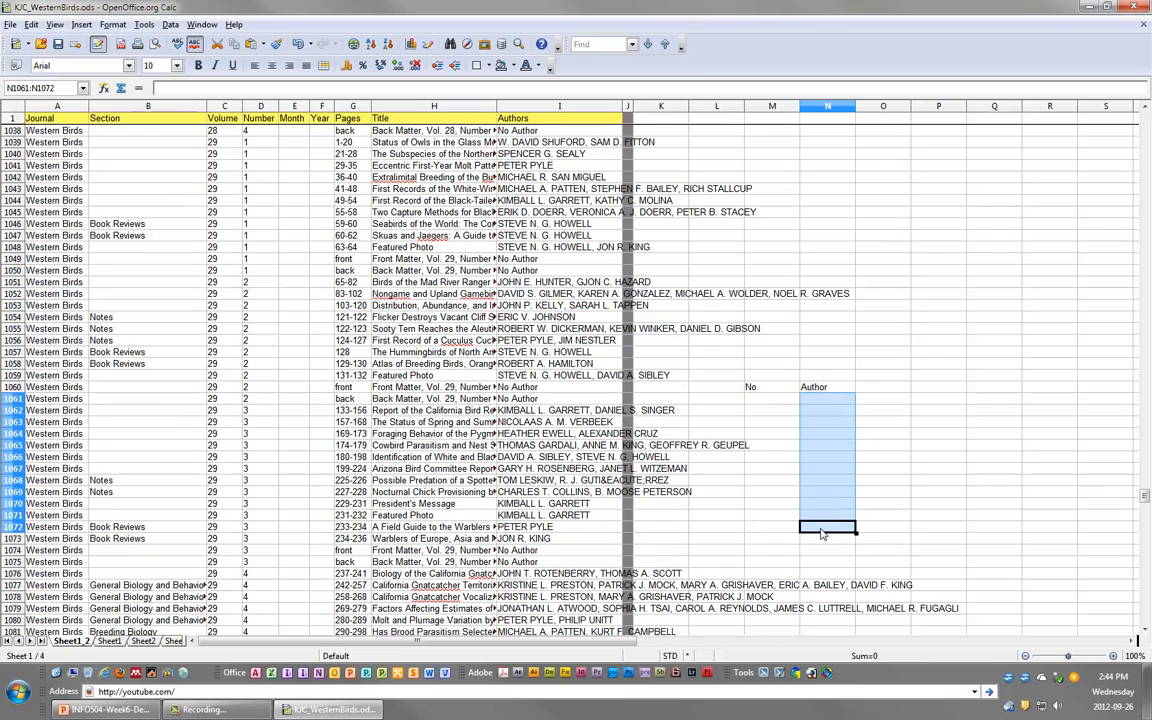
right_click(821, 533)
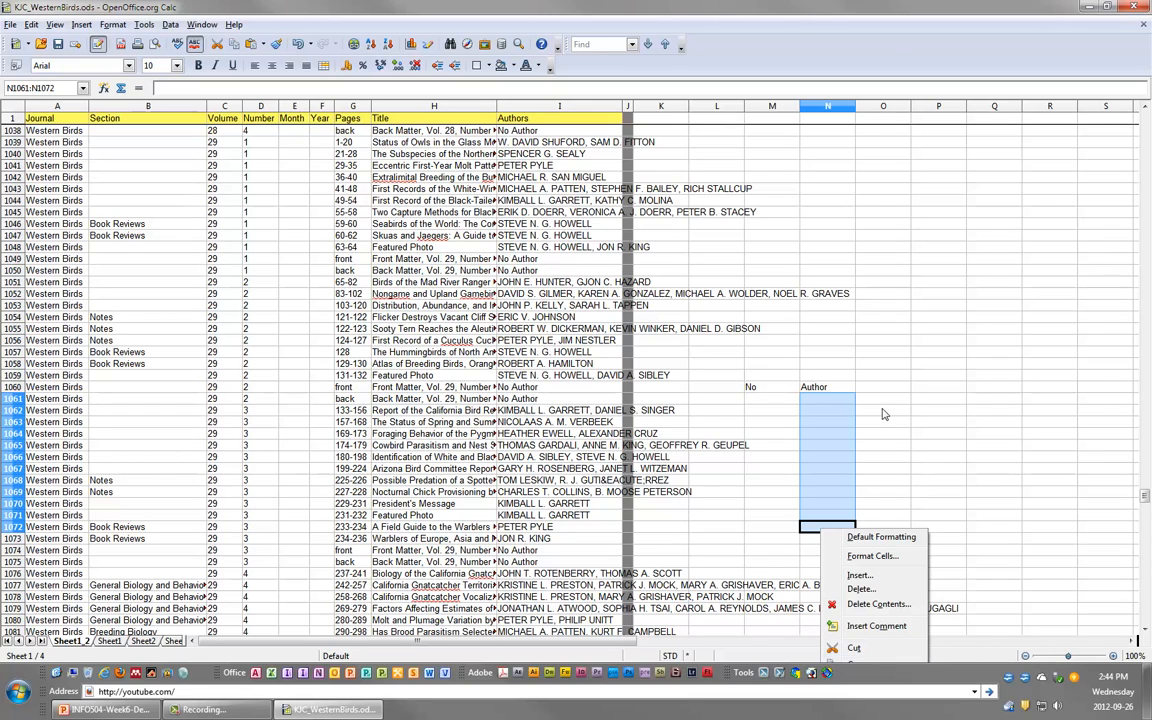
right_click(834, 402)
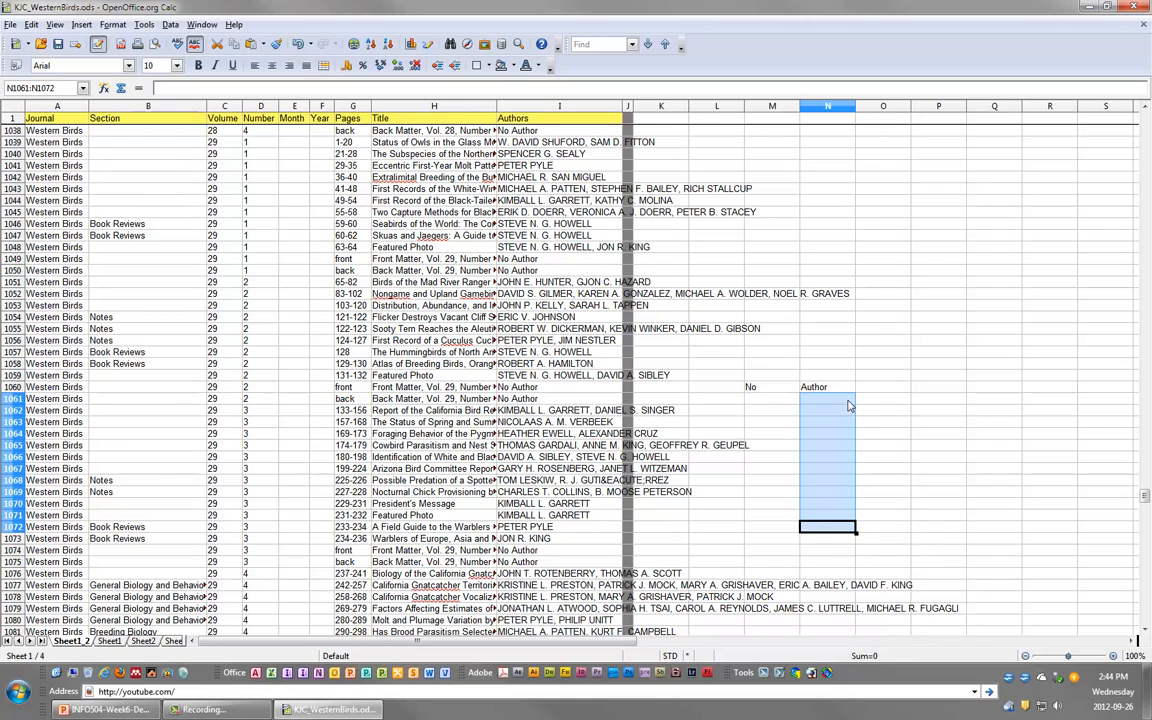
right_click(843, 405)
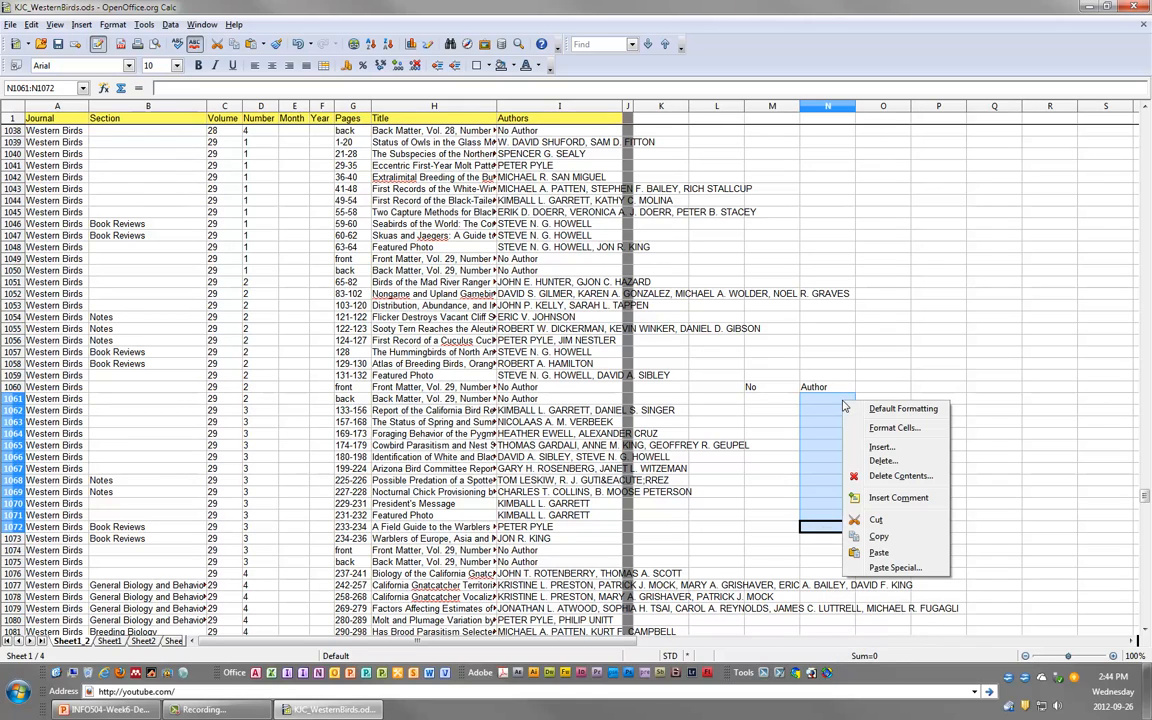
left_click(879, 553)
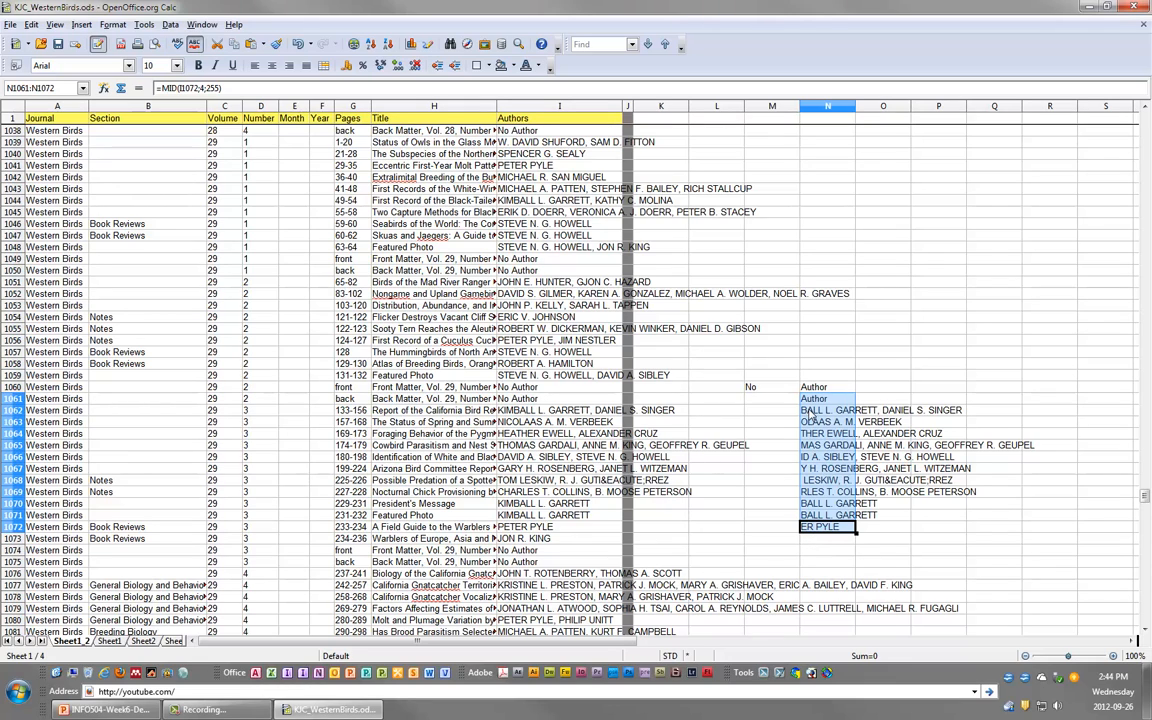
Step: Check the copied MID formulas in several cells of column N, such as N1072, N1070, N1062 and N1069
left_click(815, 530)
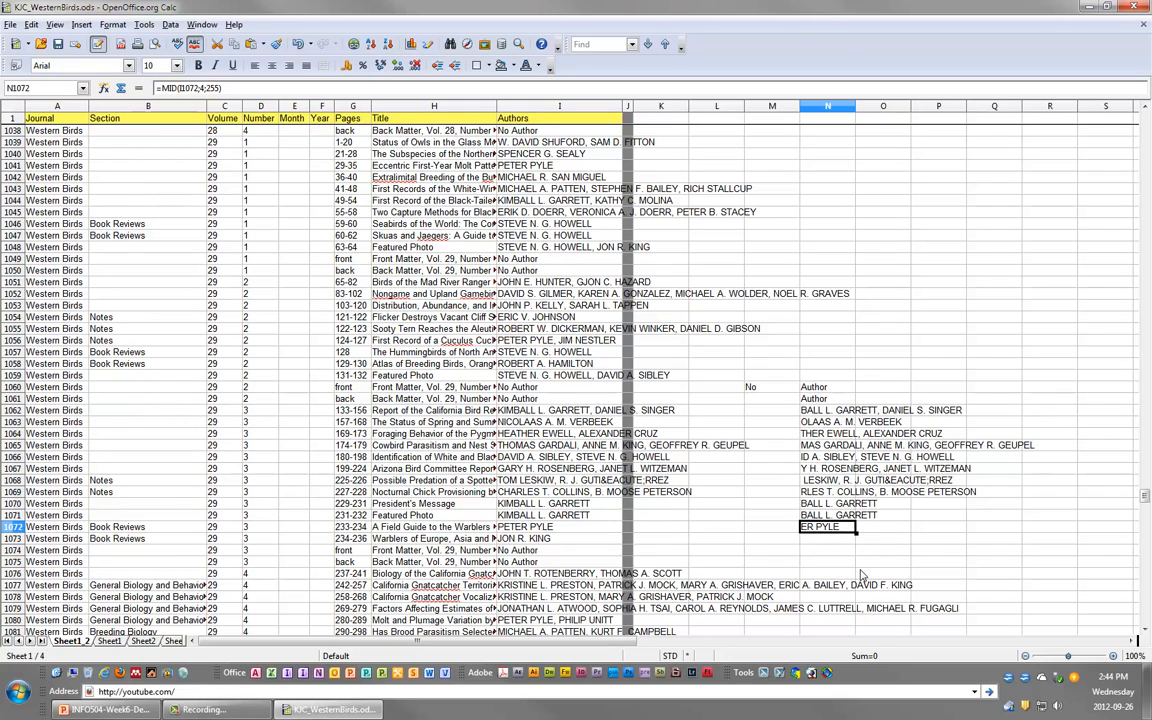
left_click_drag(797, 539, 814, 537)
left_click(835, 504)
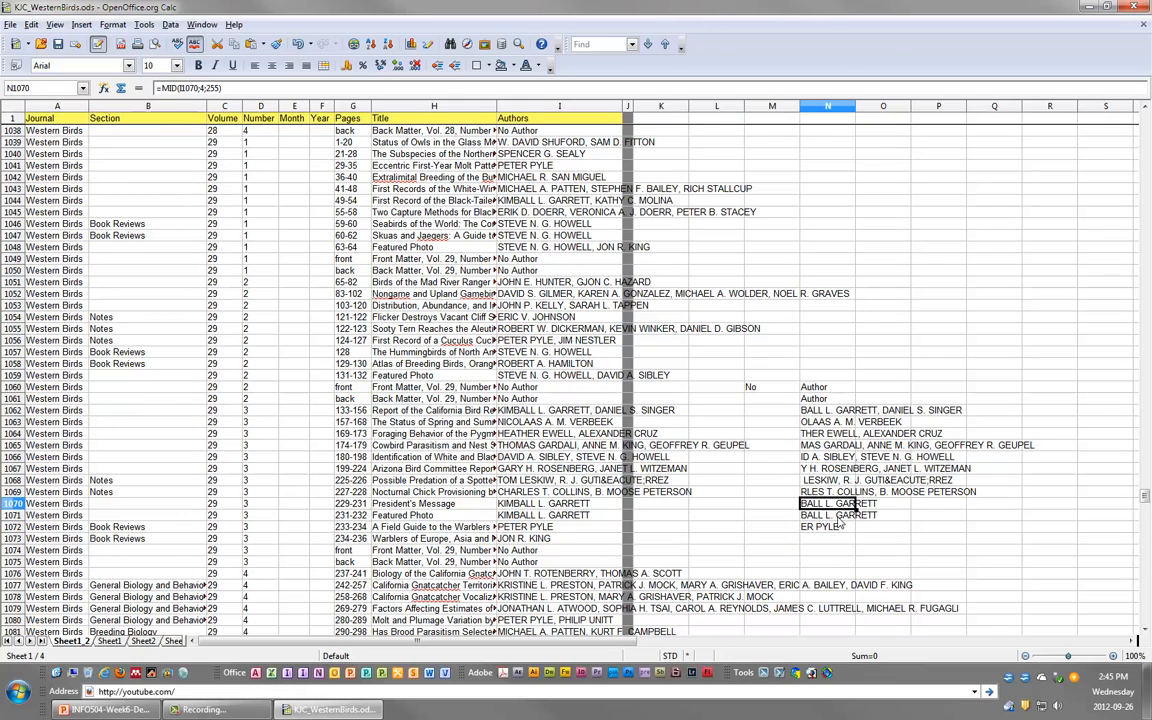
left_click(827, 468)
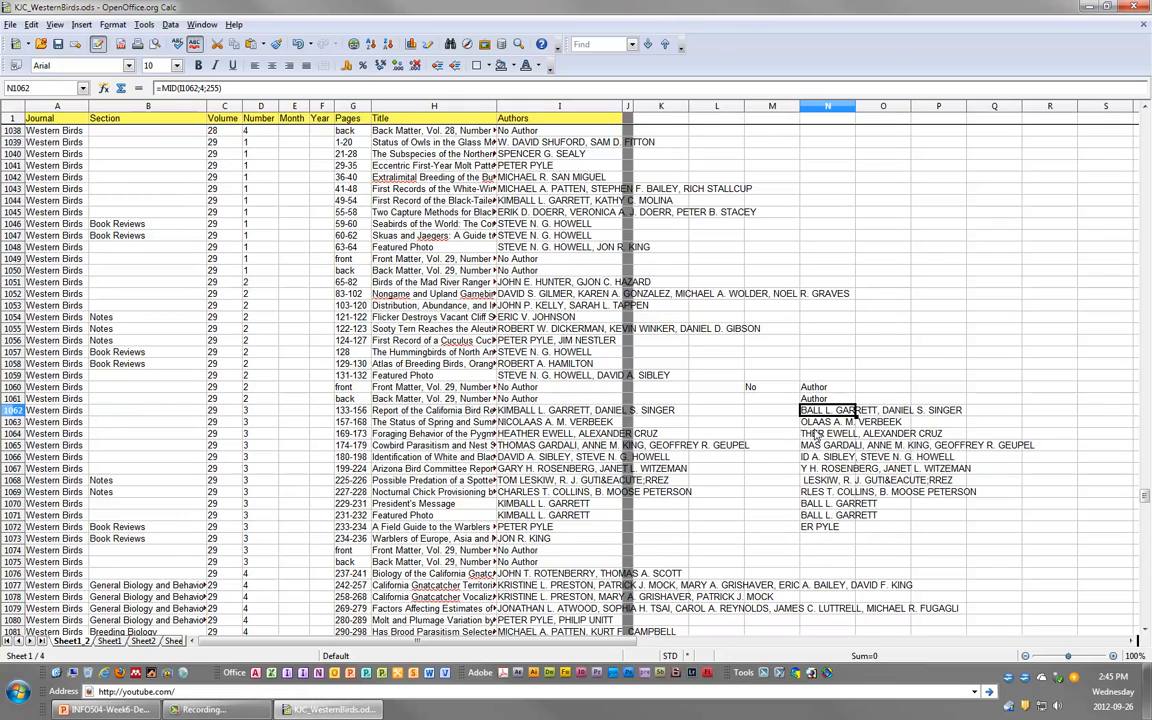
left_click(817, 494)
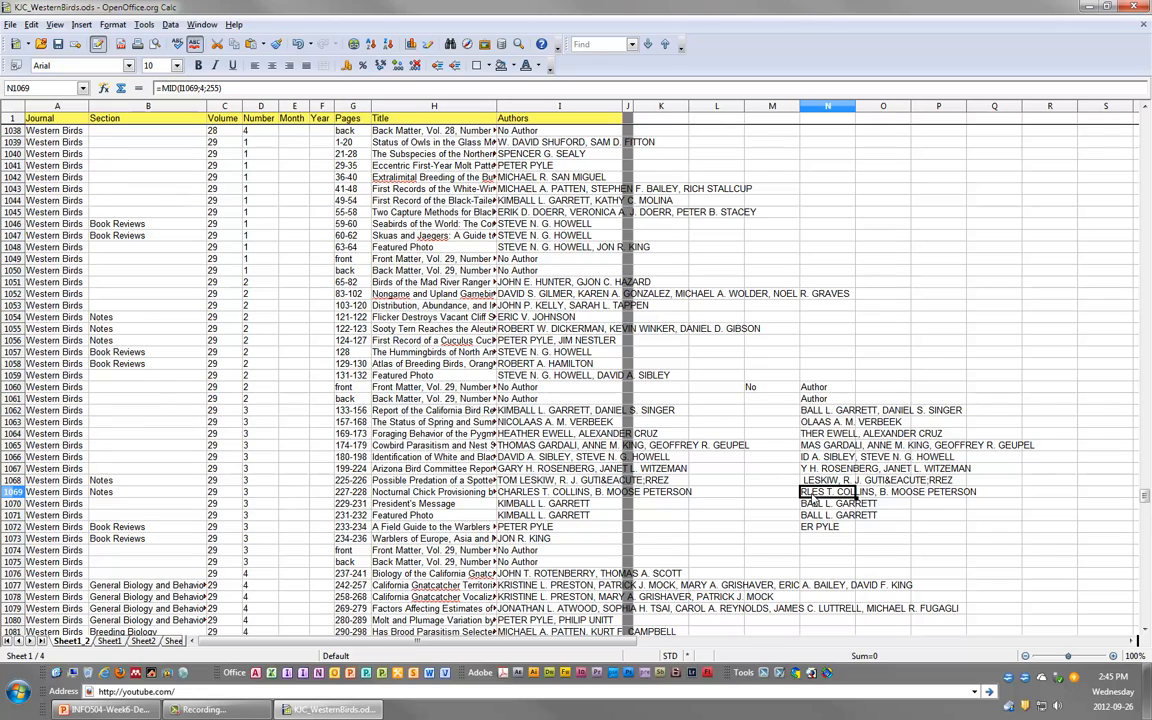
Step: Open the Function Wizard for cell N1059, view the syntax and description of the ACOT function, and cancel without inserting anything
left_click(819, 375)
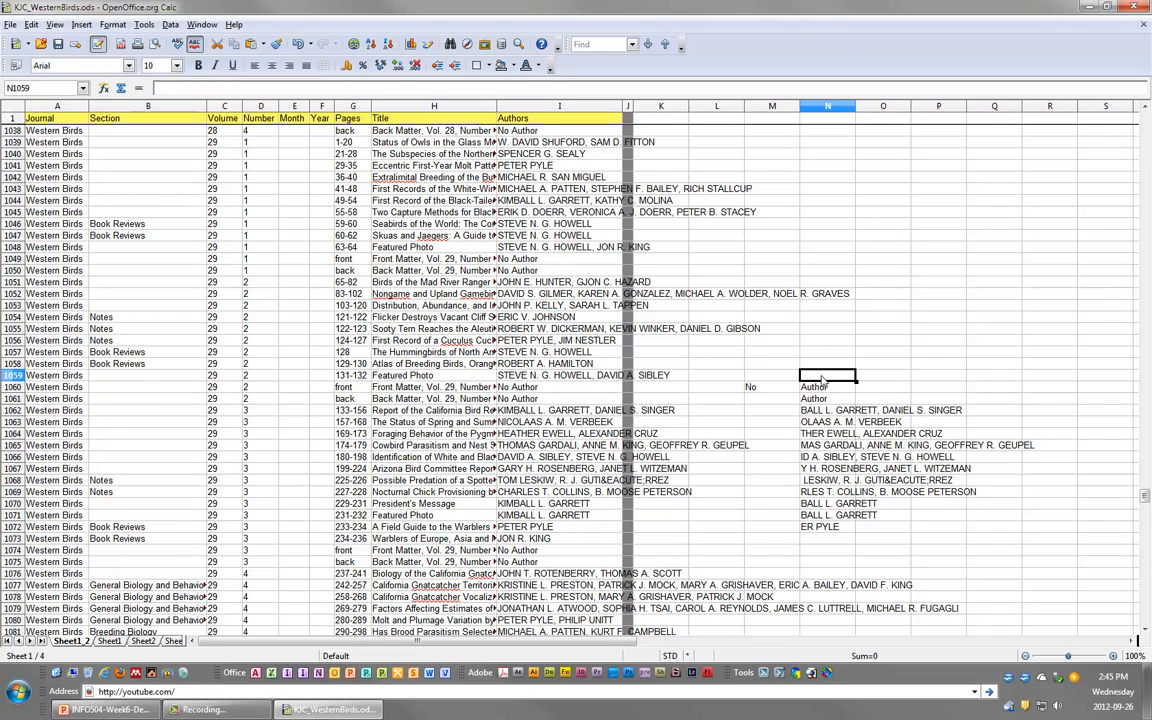
left_click(104, 89)
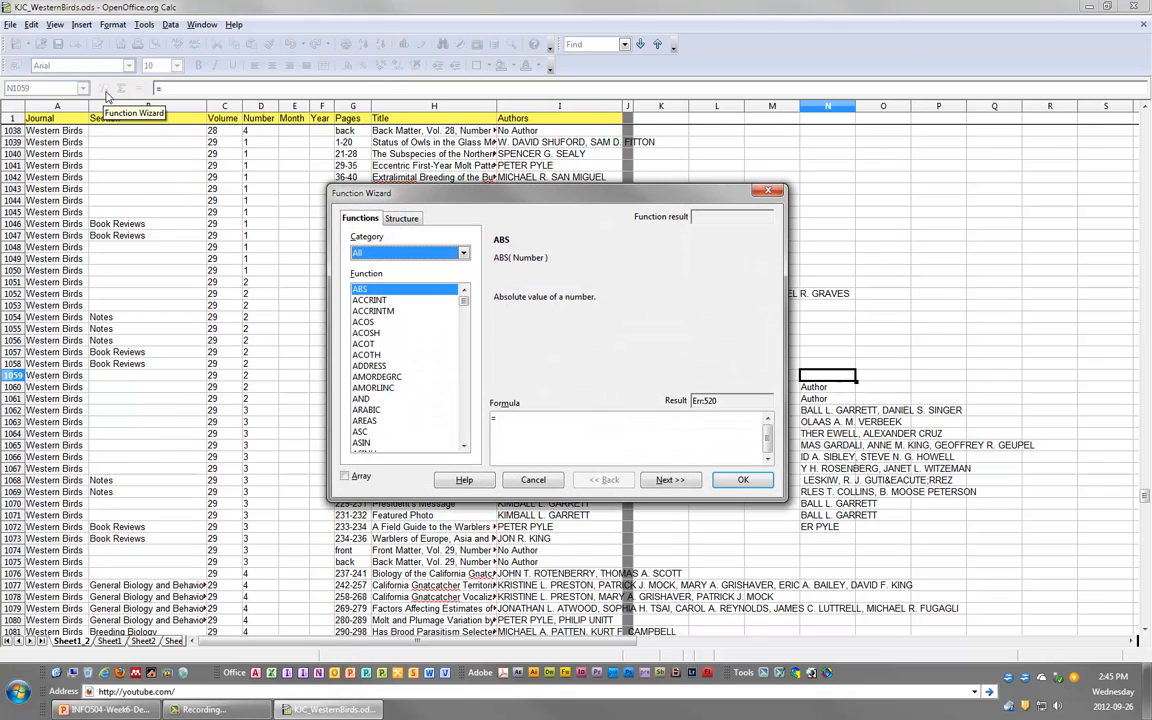
left_click_drag(594, 203, 504, 143)
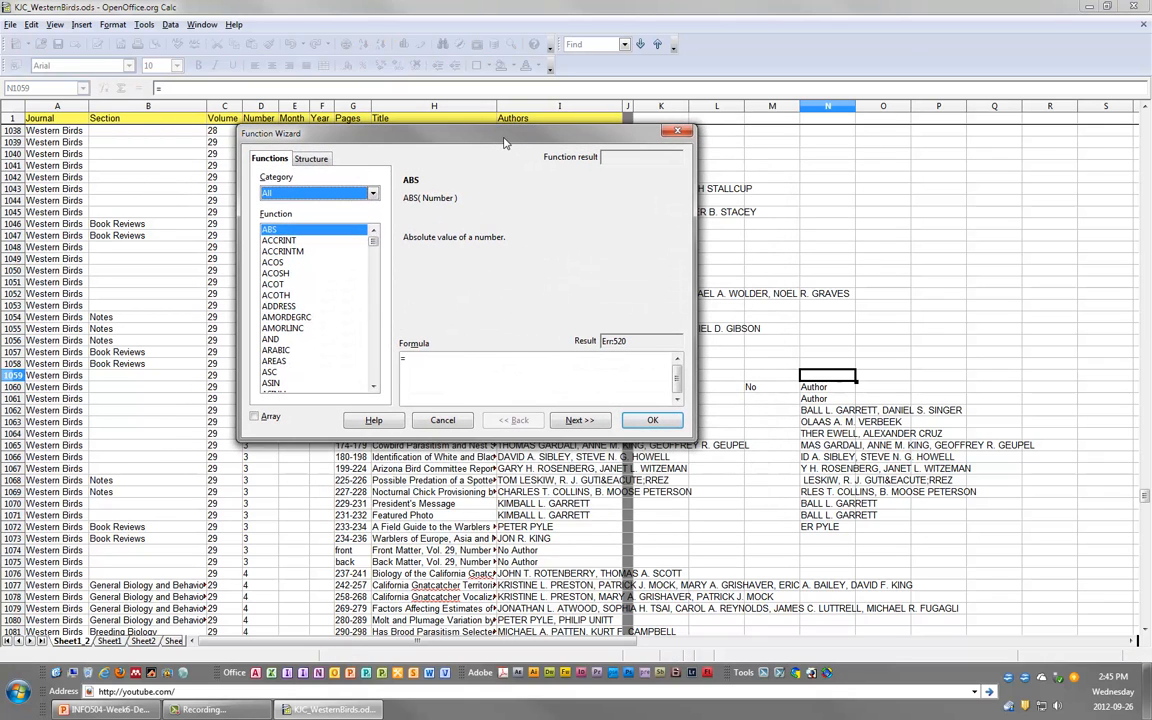
mouse_move(373, 242)
left_mouse_down()
mouse_move(379, 391)
mouse_move(376, 240)
left_mouse_up()
left_click(280, 284)
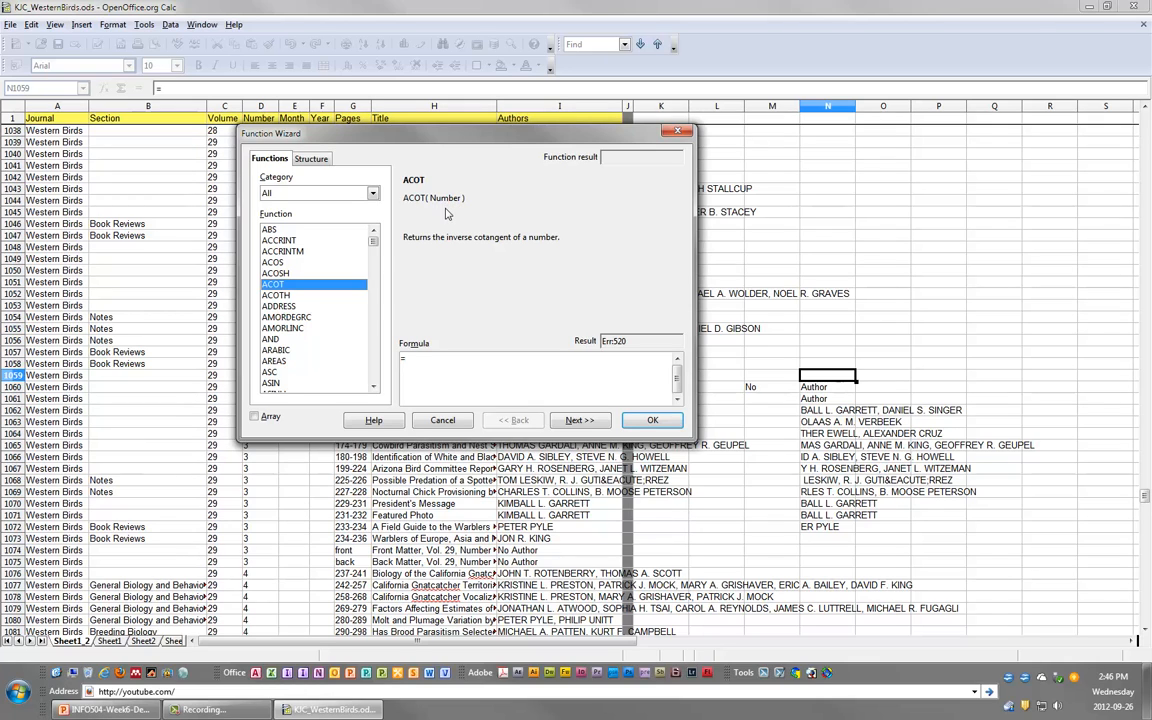
left_click(444, 420)
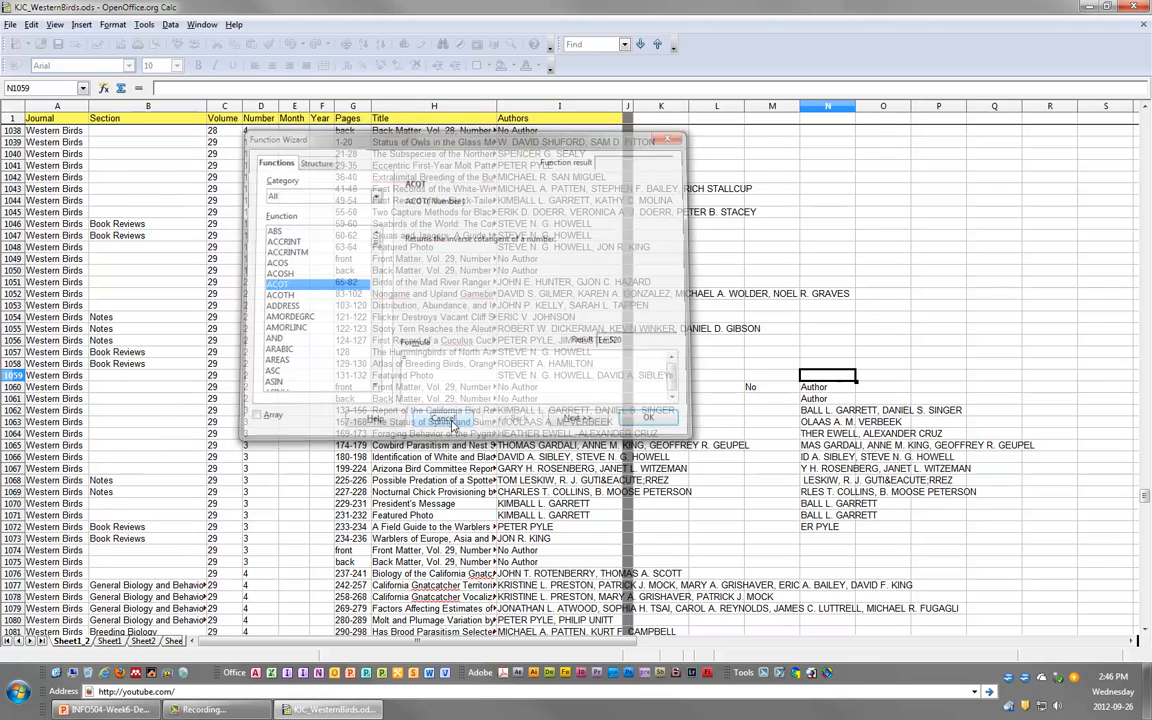
Step: Delete the text, numbers, dates, formulas and comments from cells M1060 through N1074 to clear the LEFT and MID examples
left_click(815, 388)
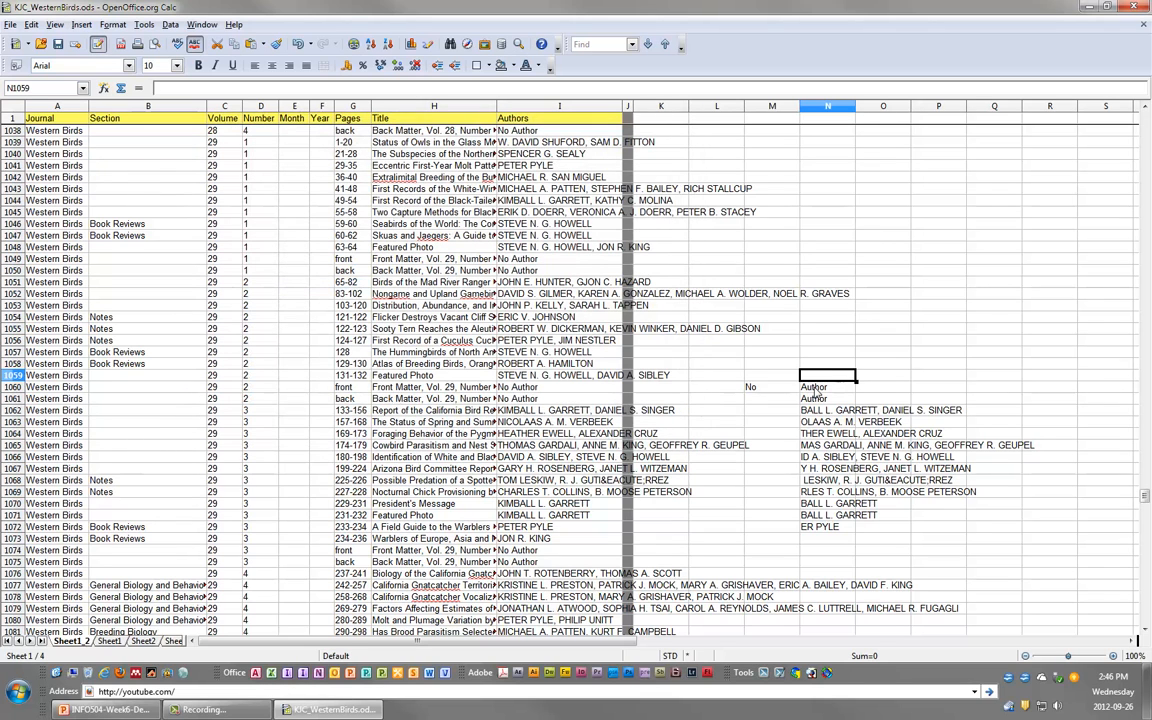
scroll(828, 397, "down", 1)
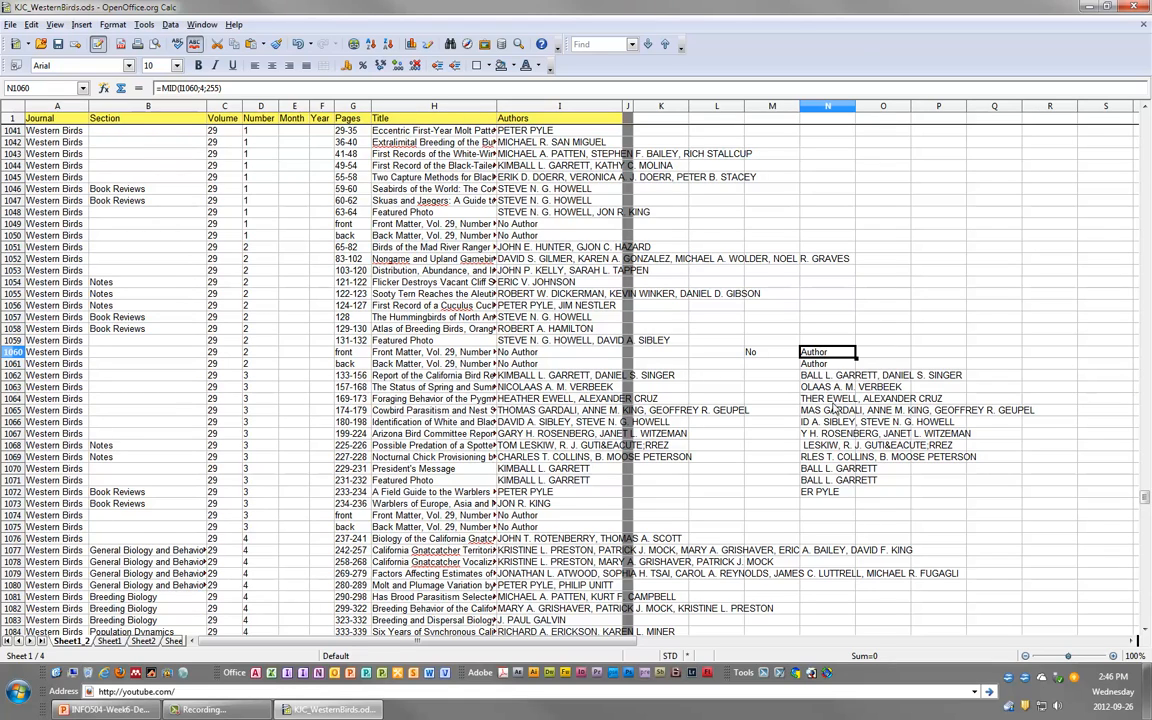
left_click_drag(828, 352, 825, 494)
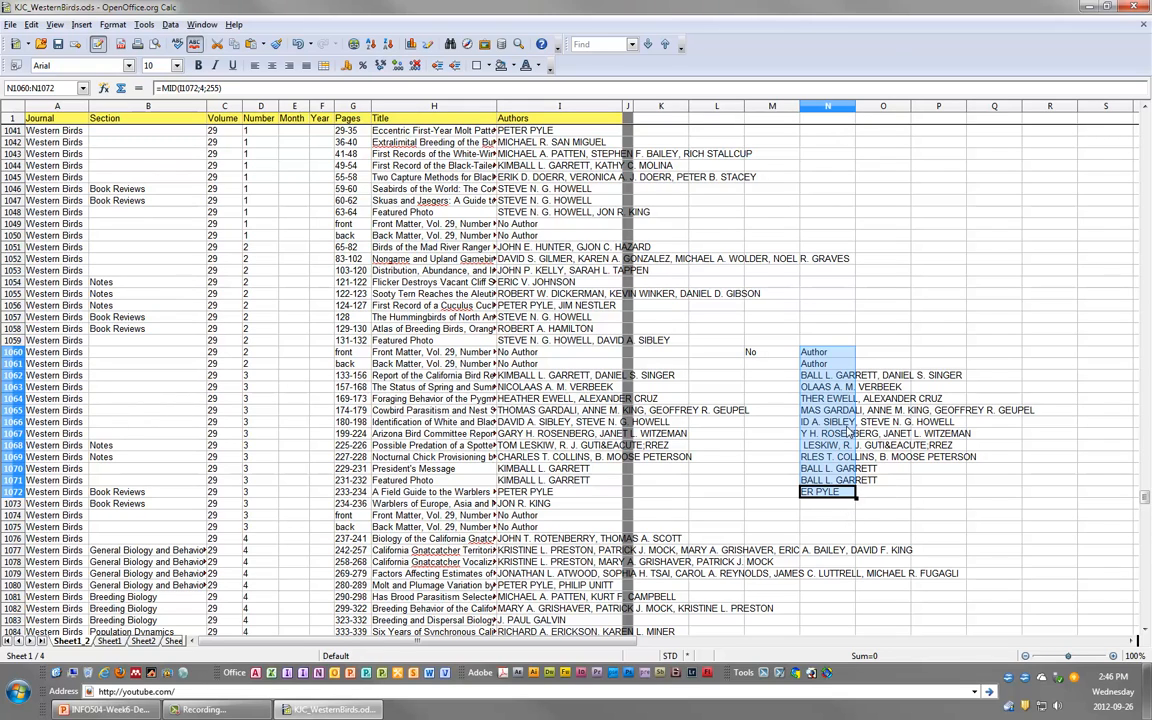
left_click_drag(762, 352, 852, 517)
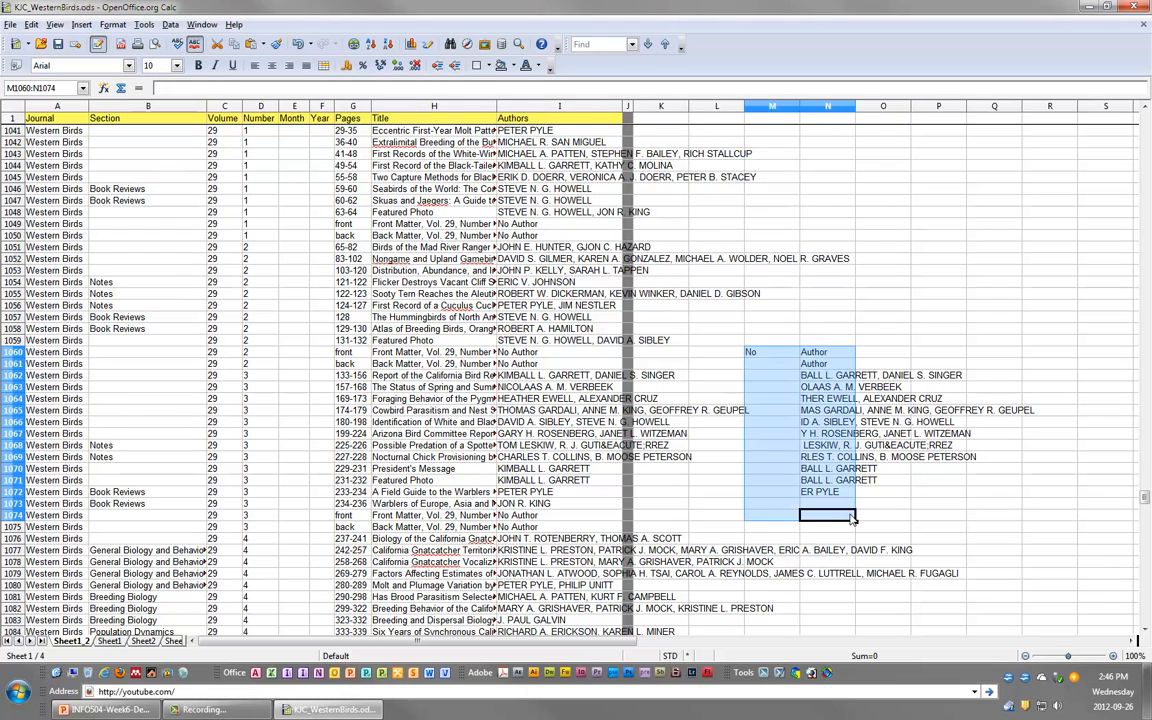
key("BackSpace")
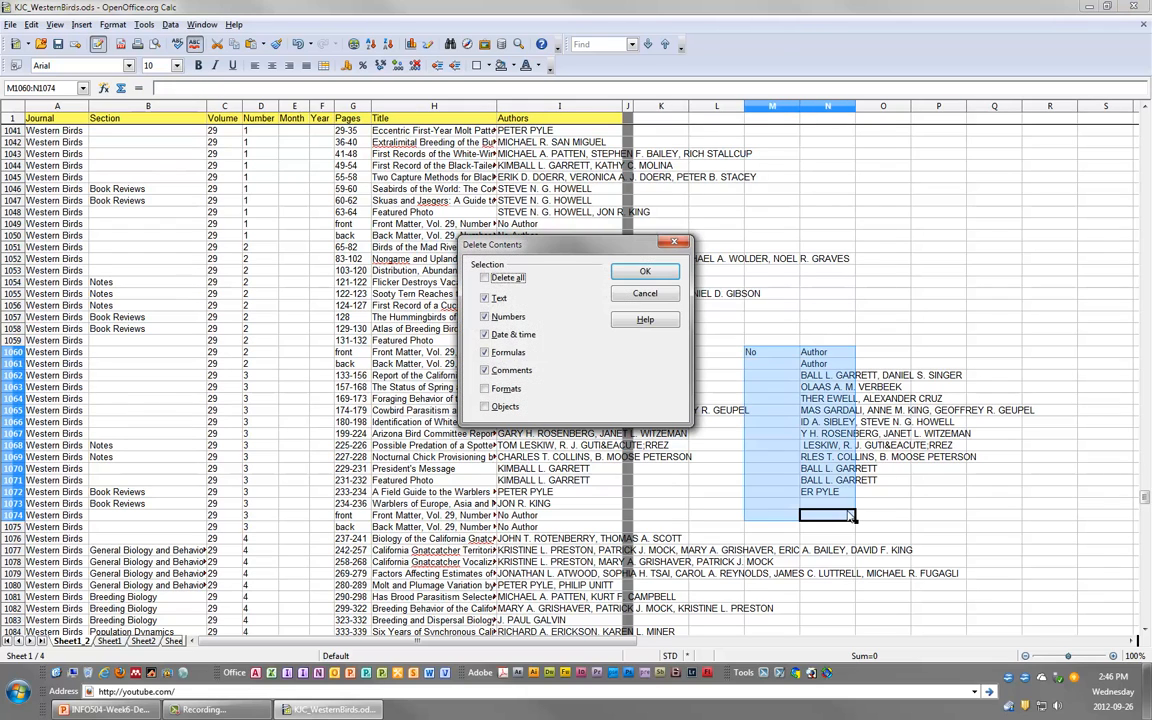
key("Return")
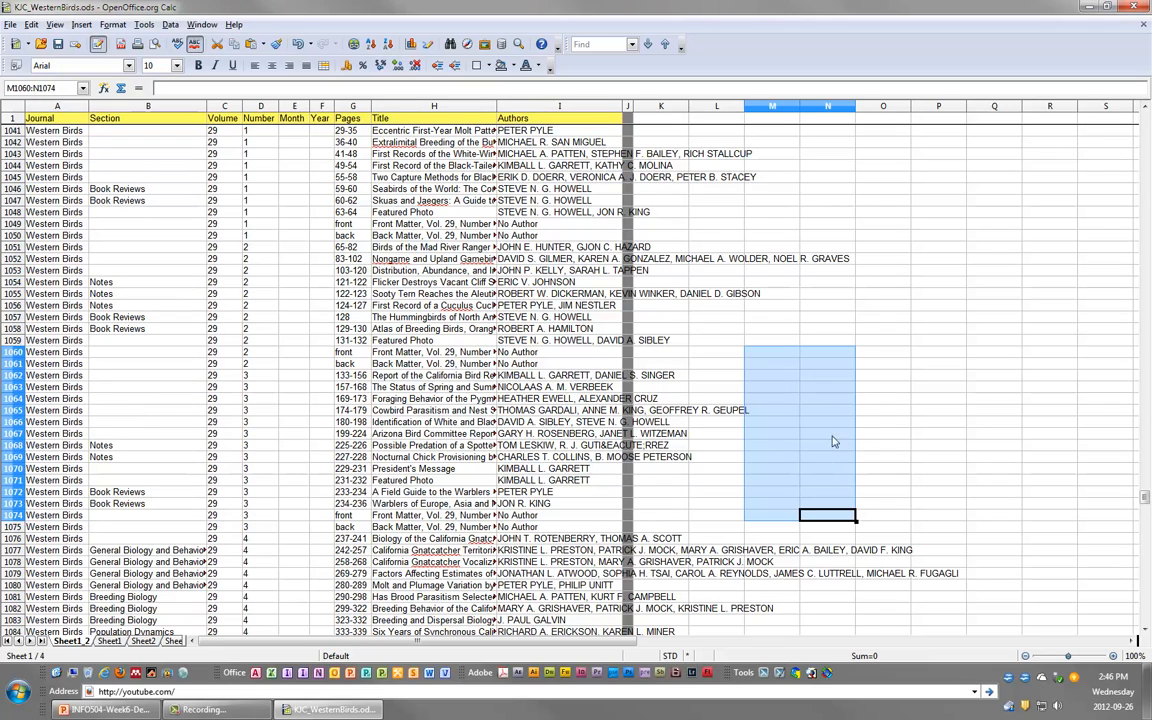
left_click(828, 398)
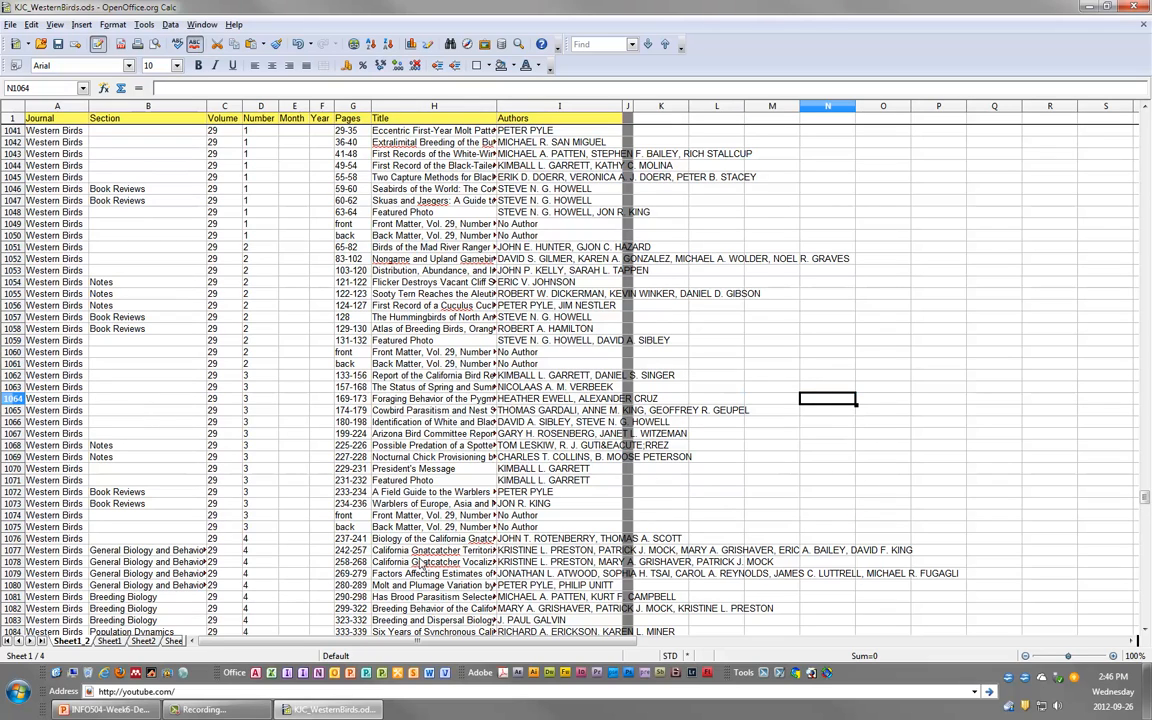